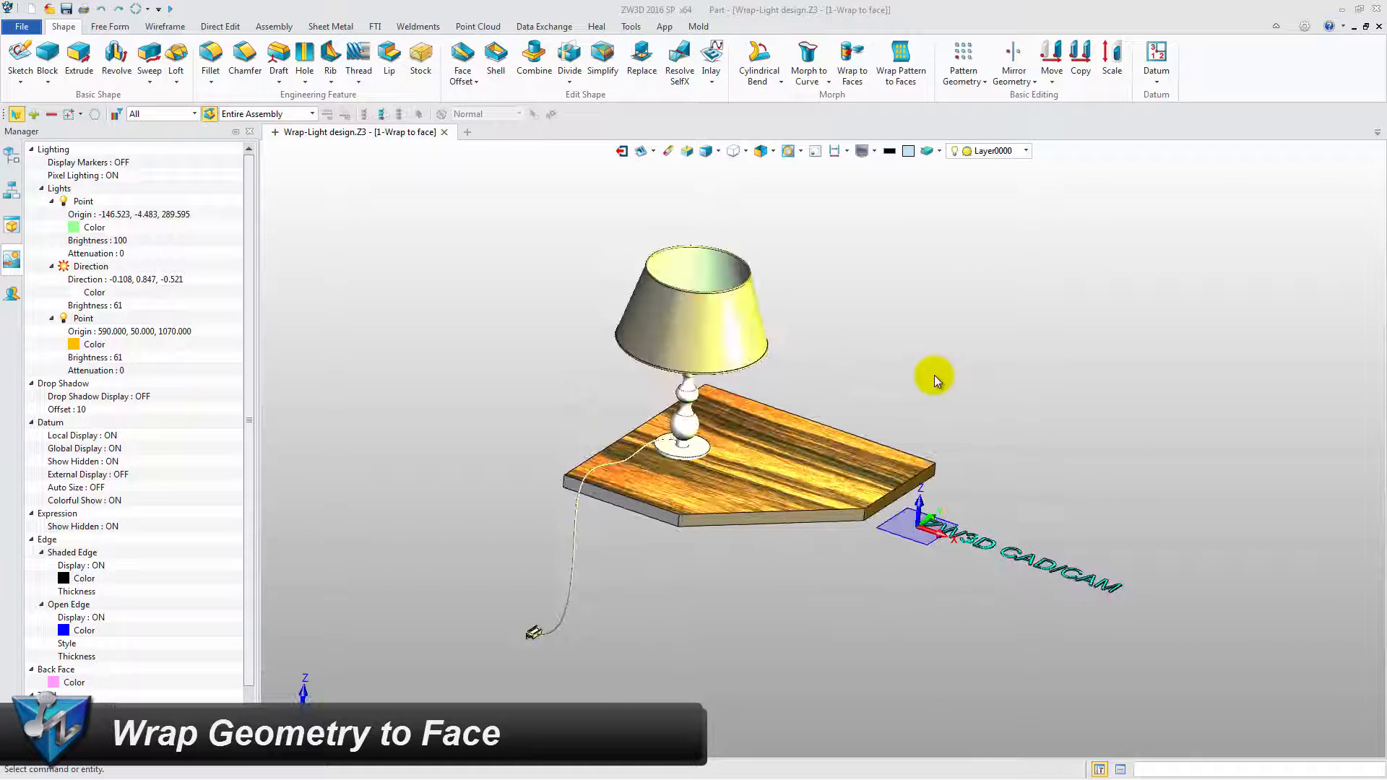
# Select the ZW3D CAD/CAM text, its datum plane, the lampshade face and a start origin for wrapping.
pyautogui.click(855, 70)
pyautogui.moveTo(1181, 641); pyautogui.dragTo(954, 512)
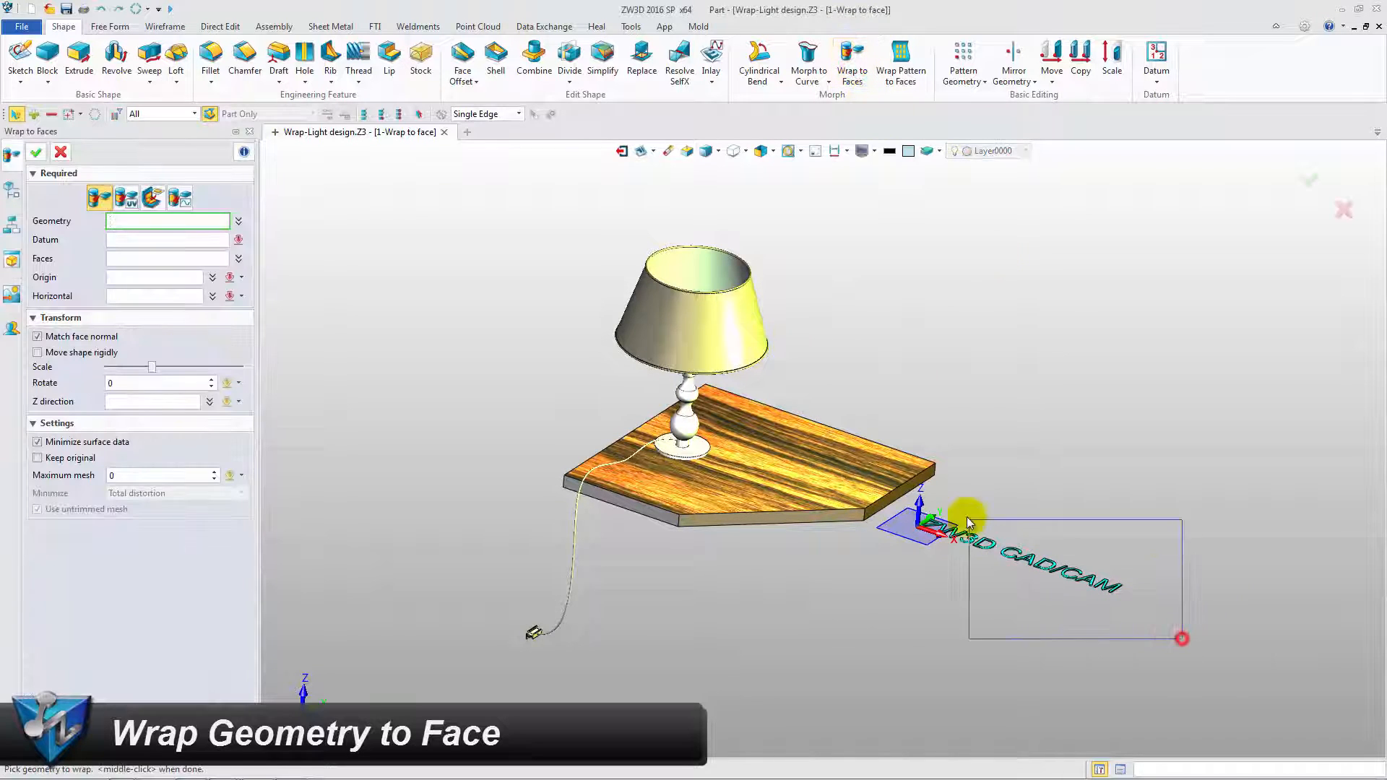
pyautogui.click(896, 528)
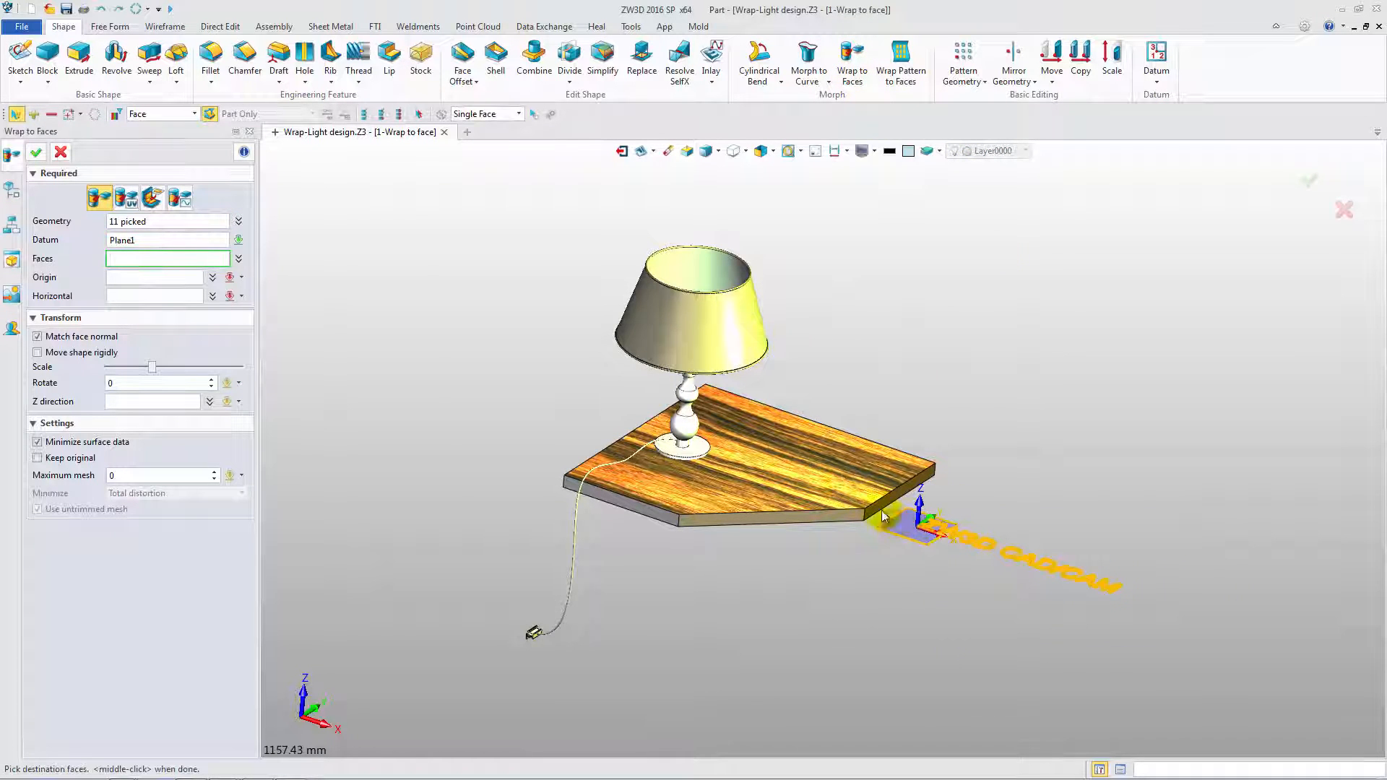
pyautogui.click(653, 344)
pyautogui.click(636, 336)
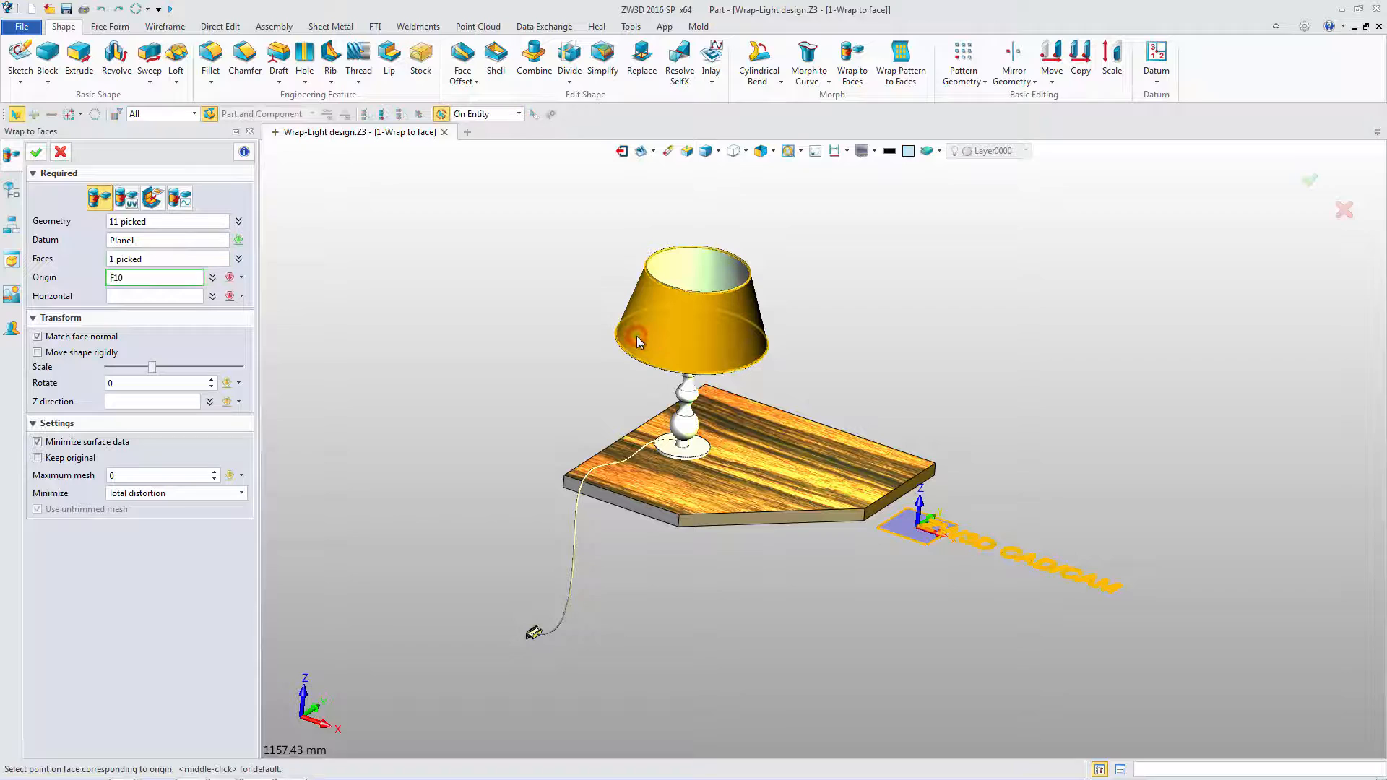
# Set the horizontal direction tangent to the lampshade rim, reduce the scale slightly and finish the text wrap.
pyautogui.rightClick(561, 351)
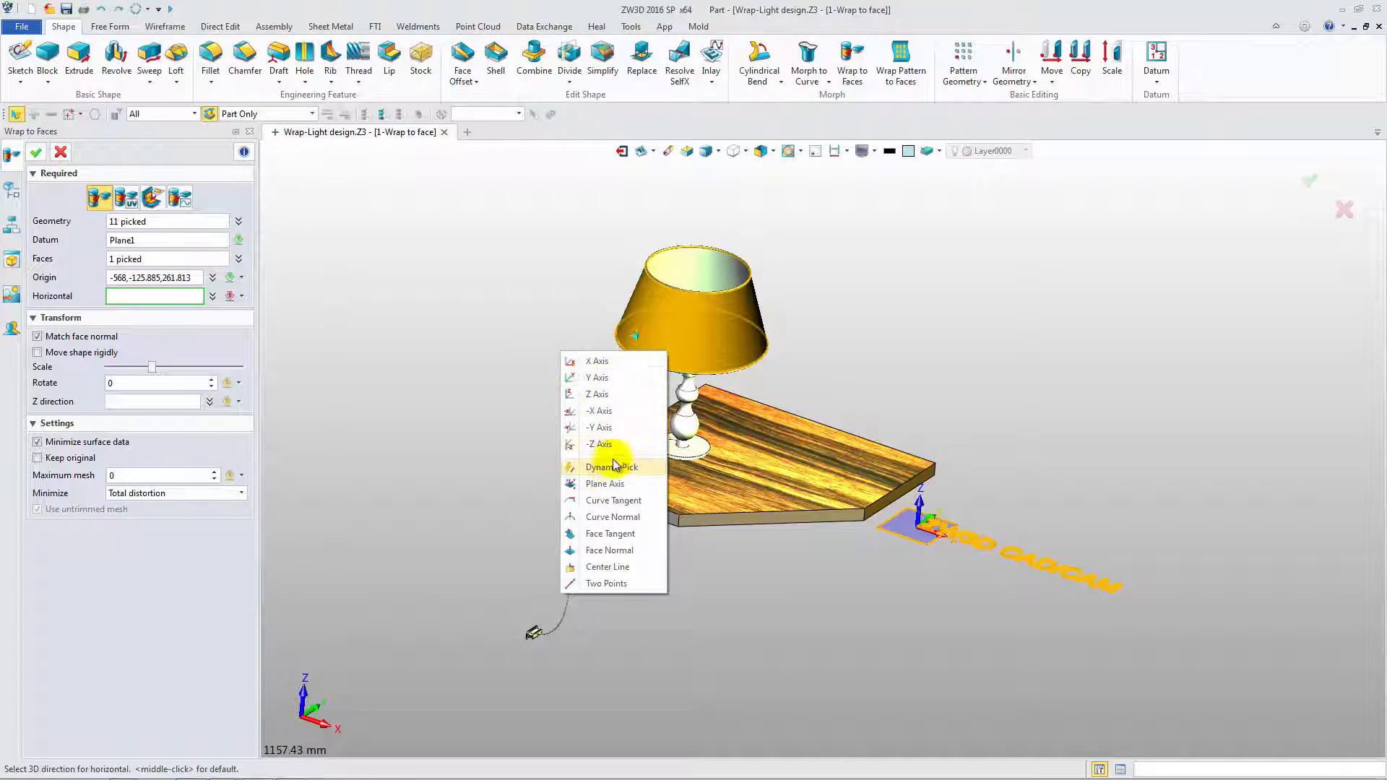
pyautogui.click(607, 505)
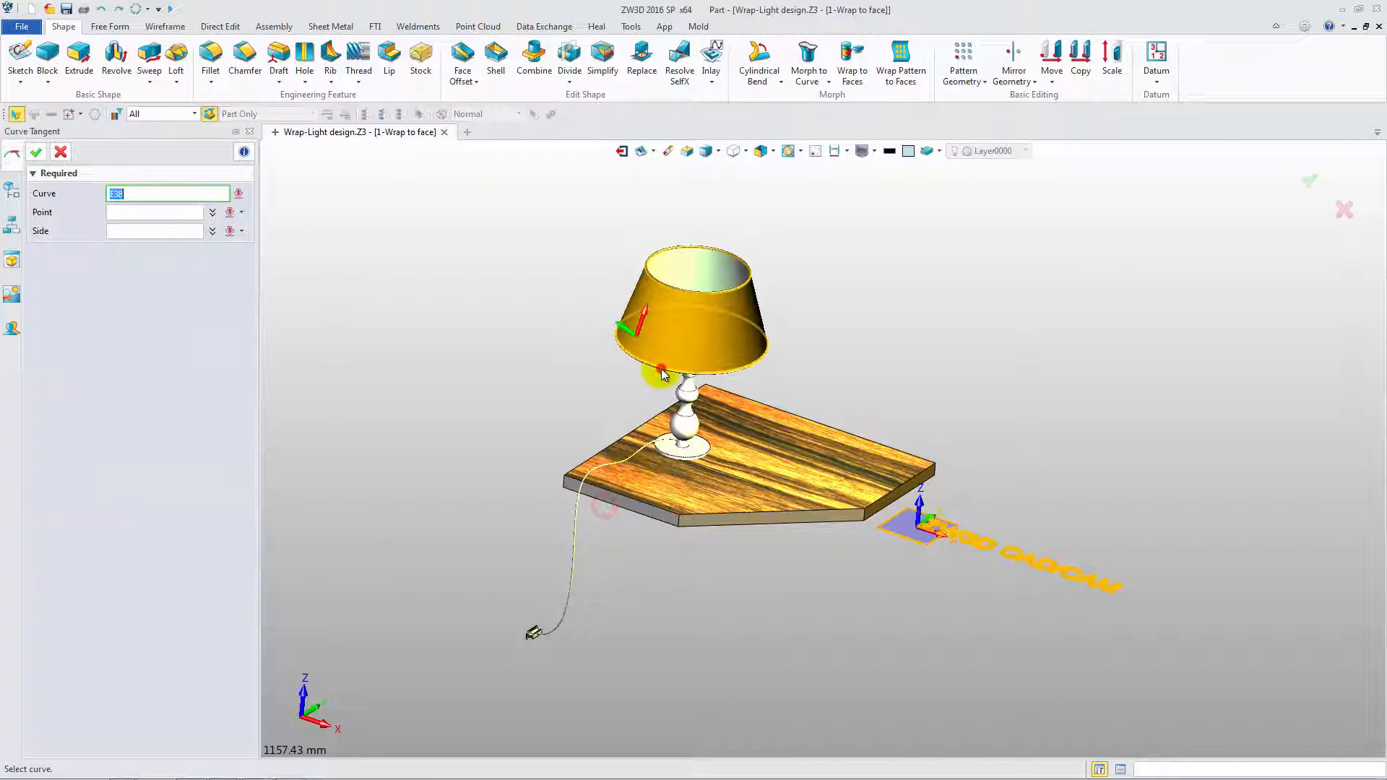
pyautogui.click(691, 374)
pyautogui.click(720, 374)
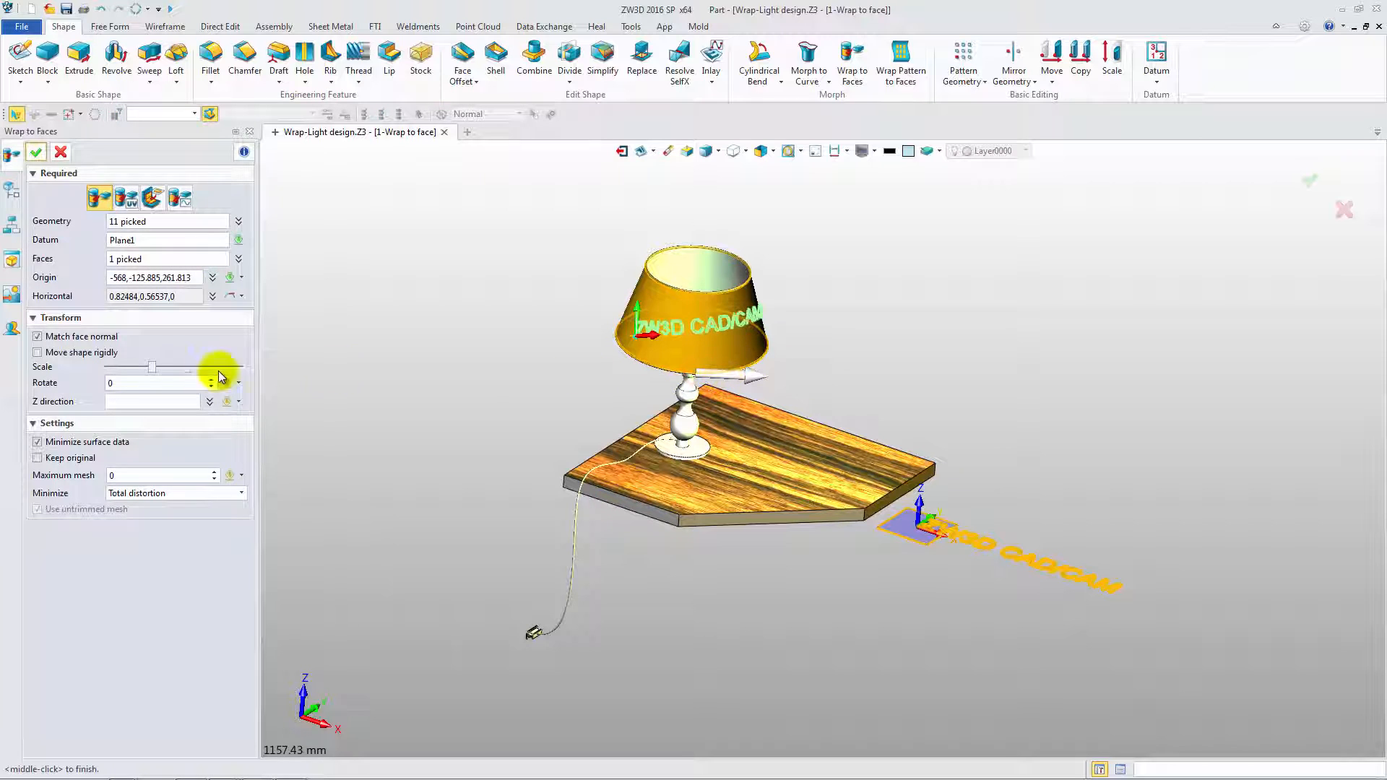
pyautogui.moveTo(154, 372); pyautogui.dragTo(151, 369)
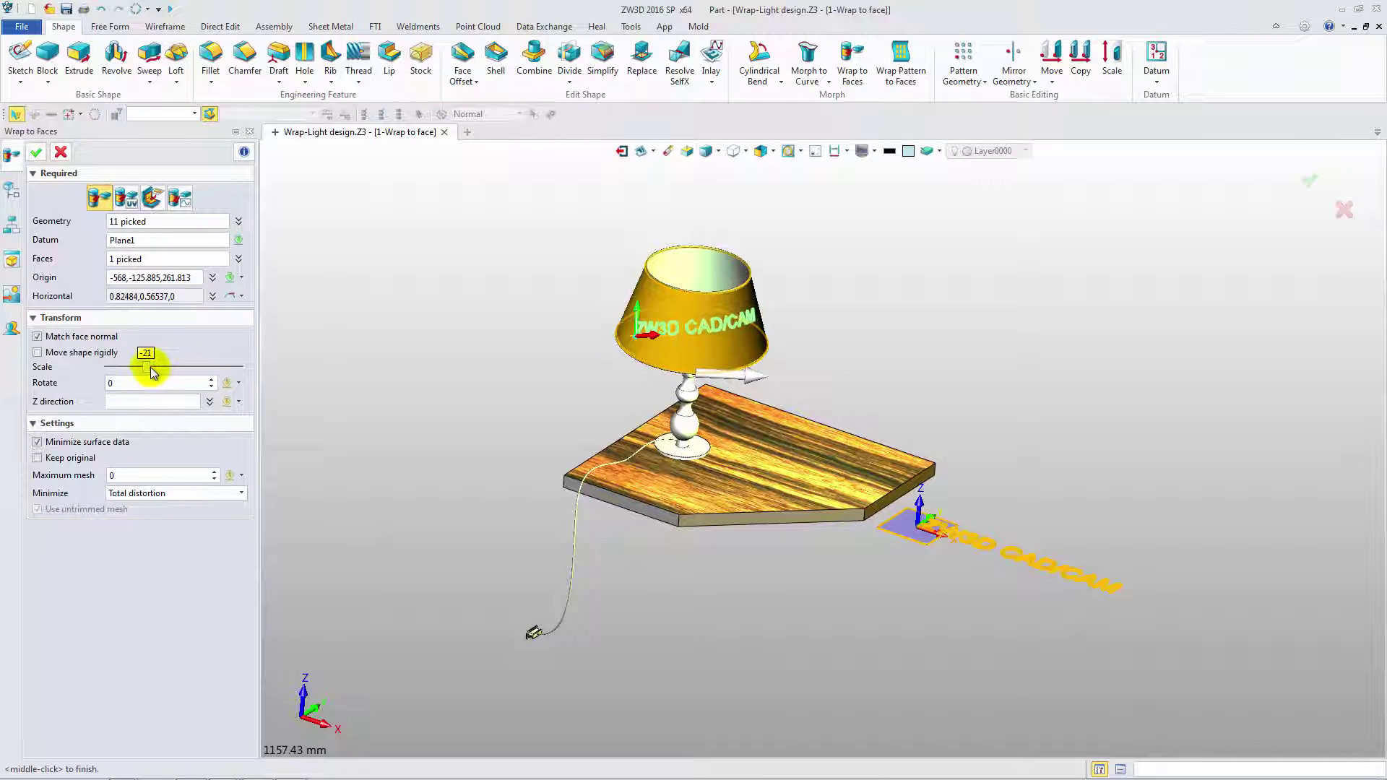
pyautogui.click(39, 155)
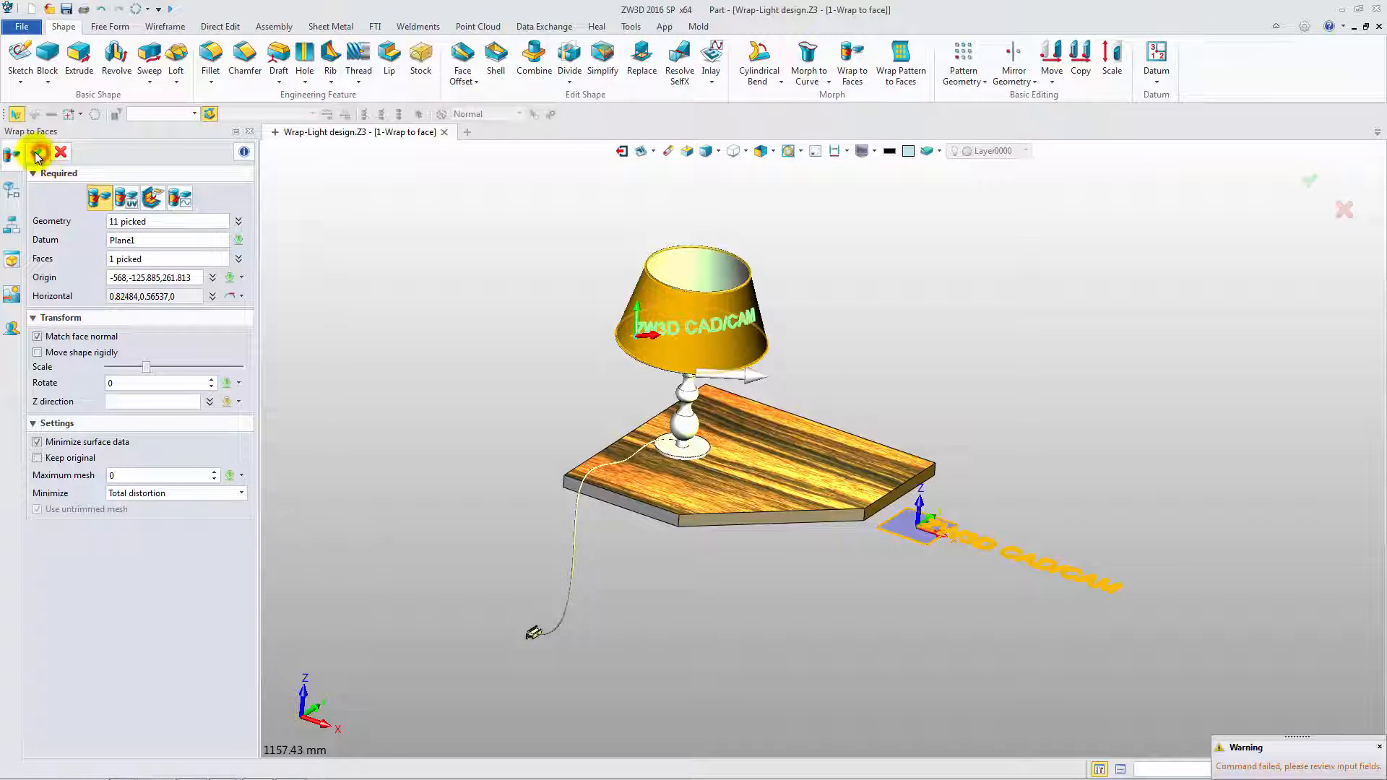
pyautogui.click(37, 156)
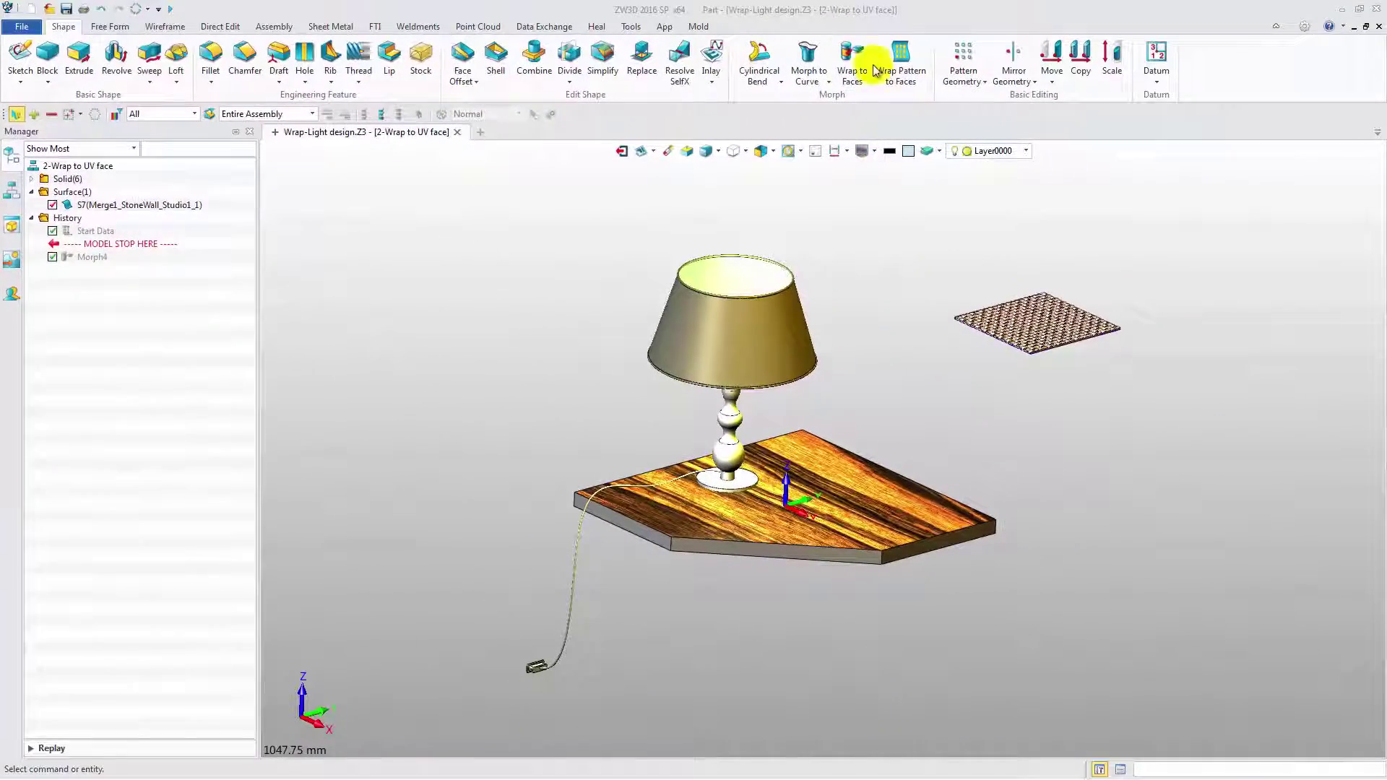
# Wrap the pattern sheet by UV method from the flat source face onto the lampshade face.
pyautogui.click(856, 50)
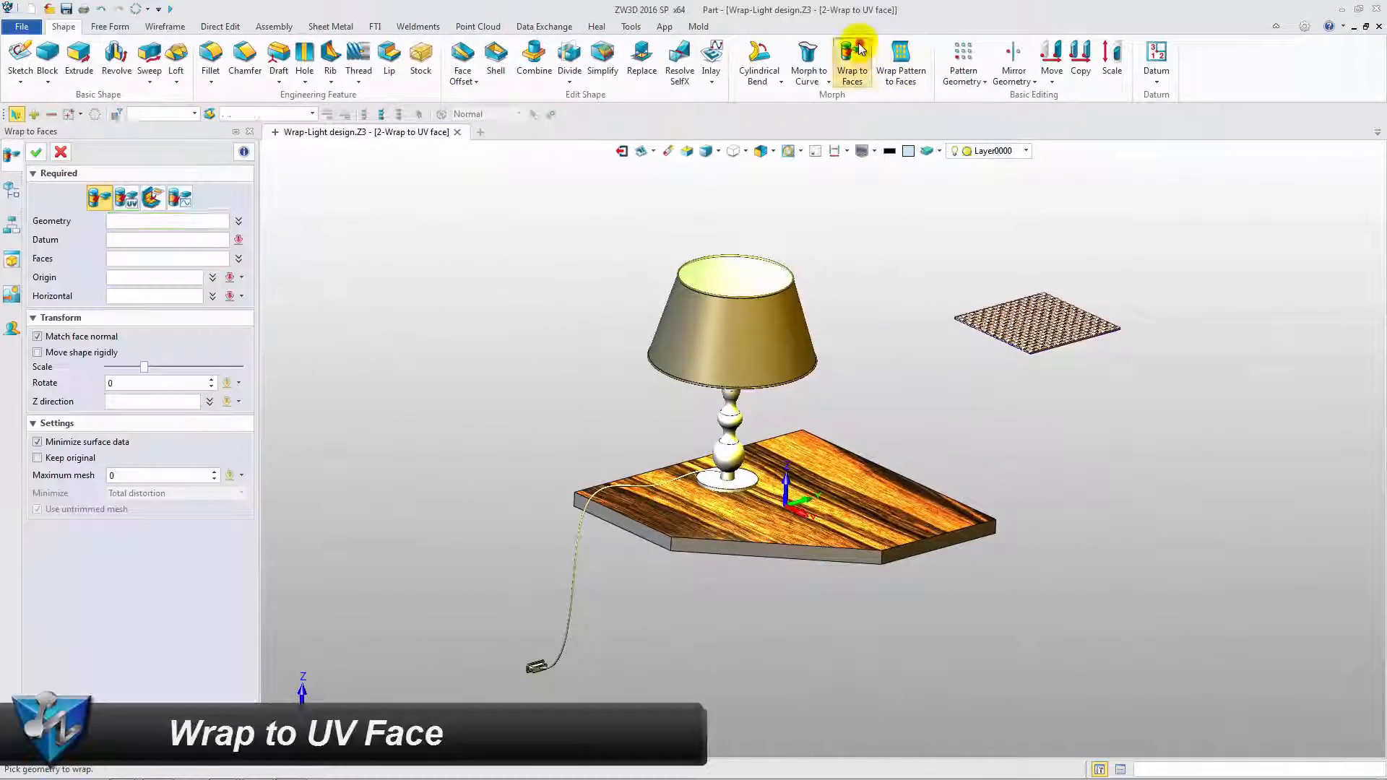
pyautogui.click(128, 206)
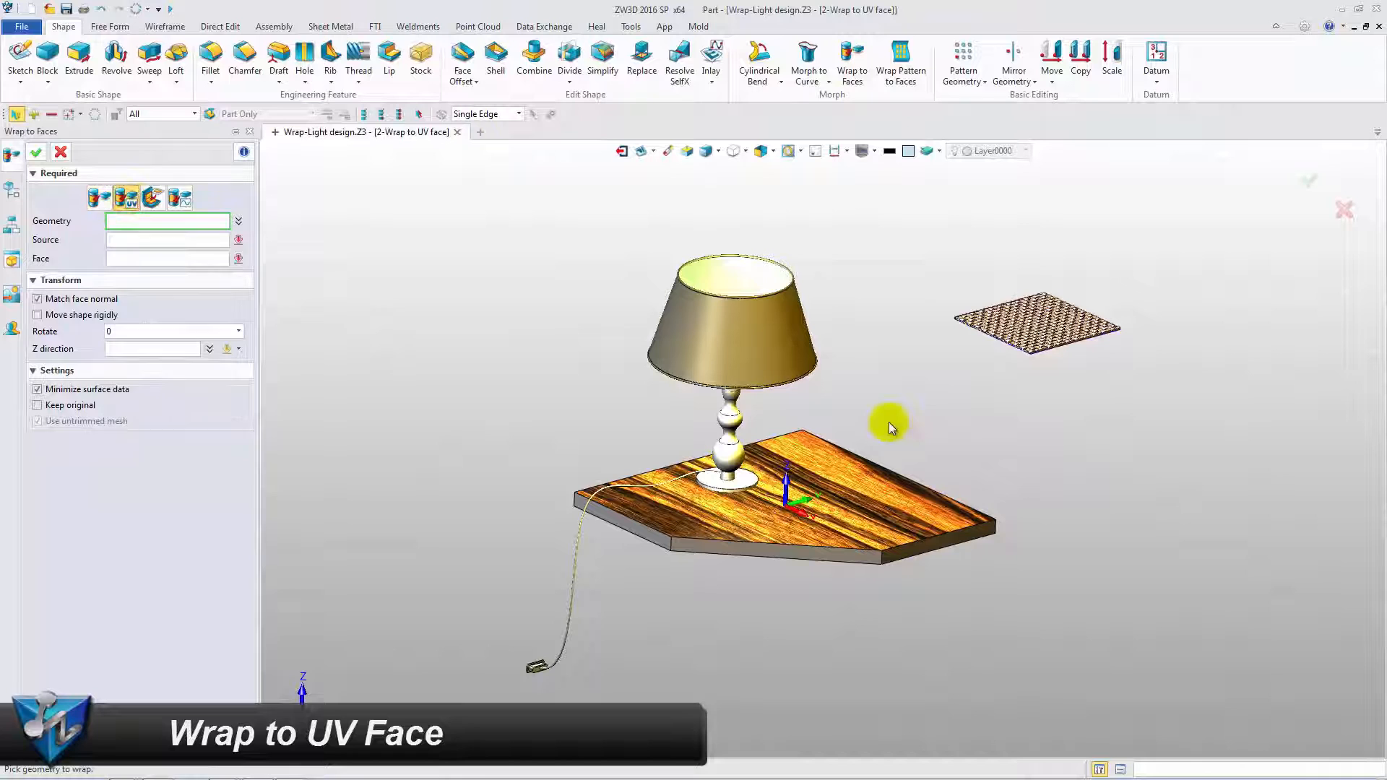
pyautogui.click(1005, 322)
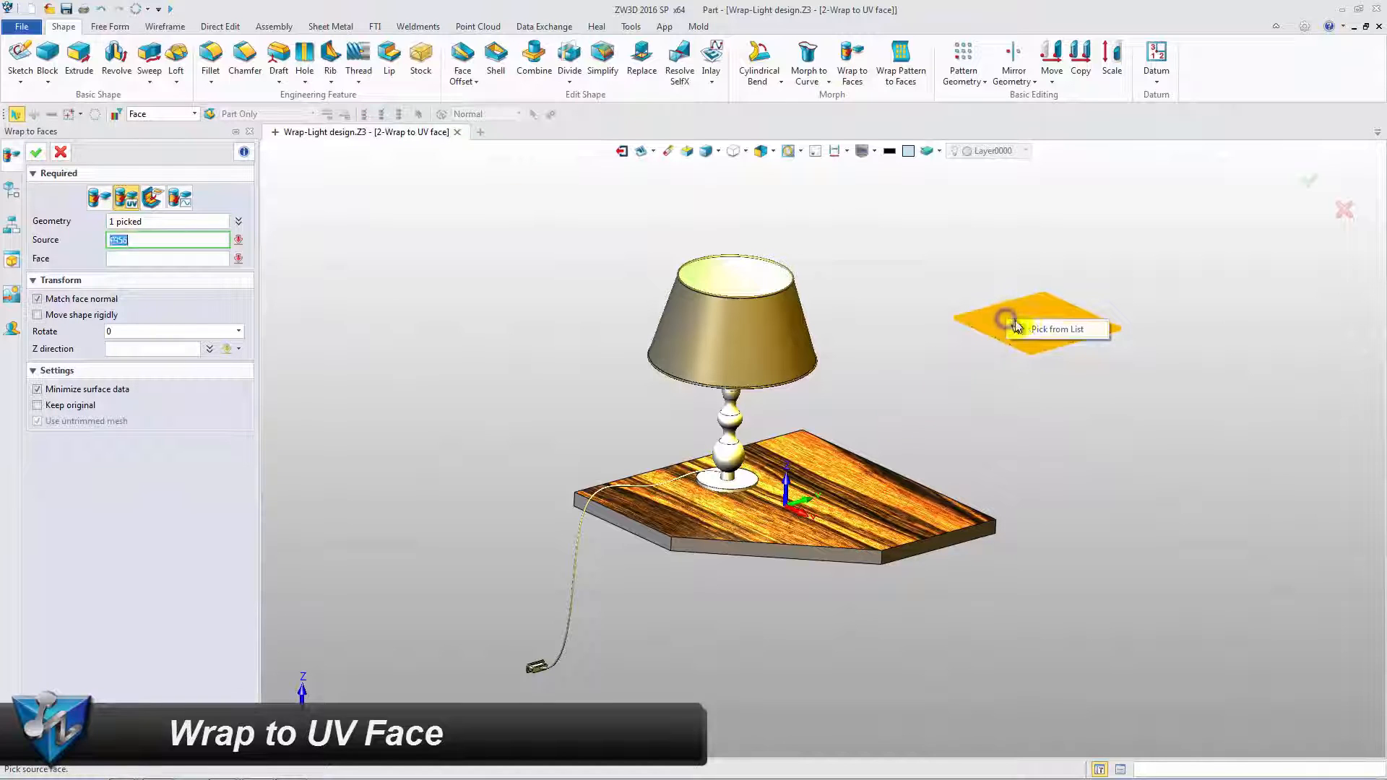
pyautogui.click(1077, 397)
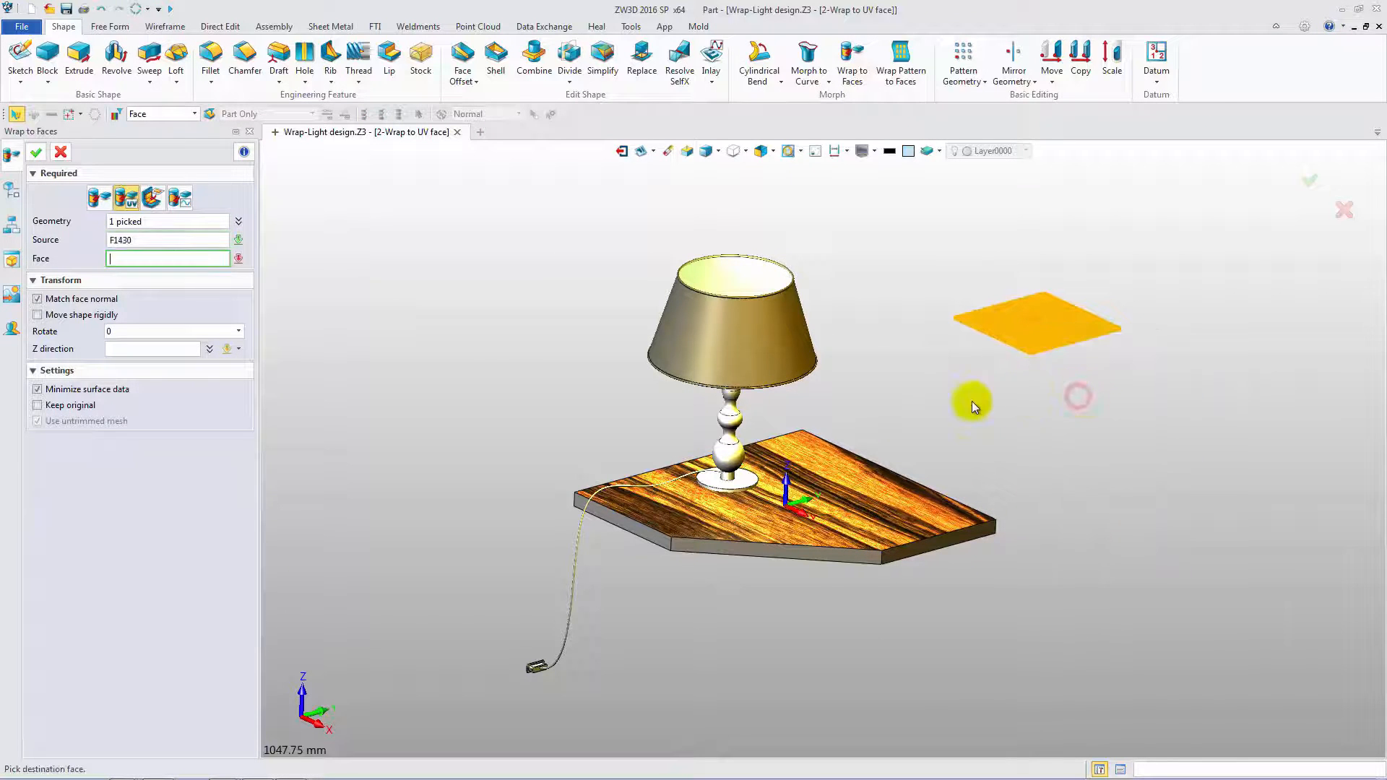
pyautogui.click(760, 347)
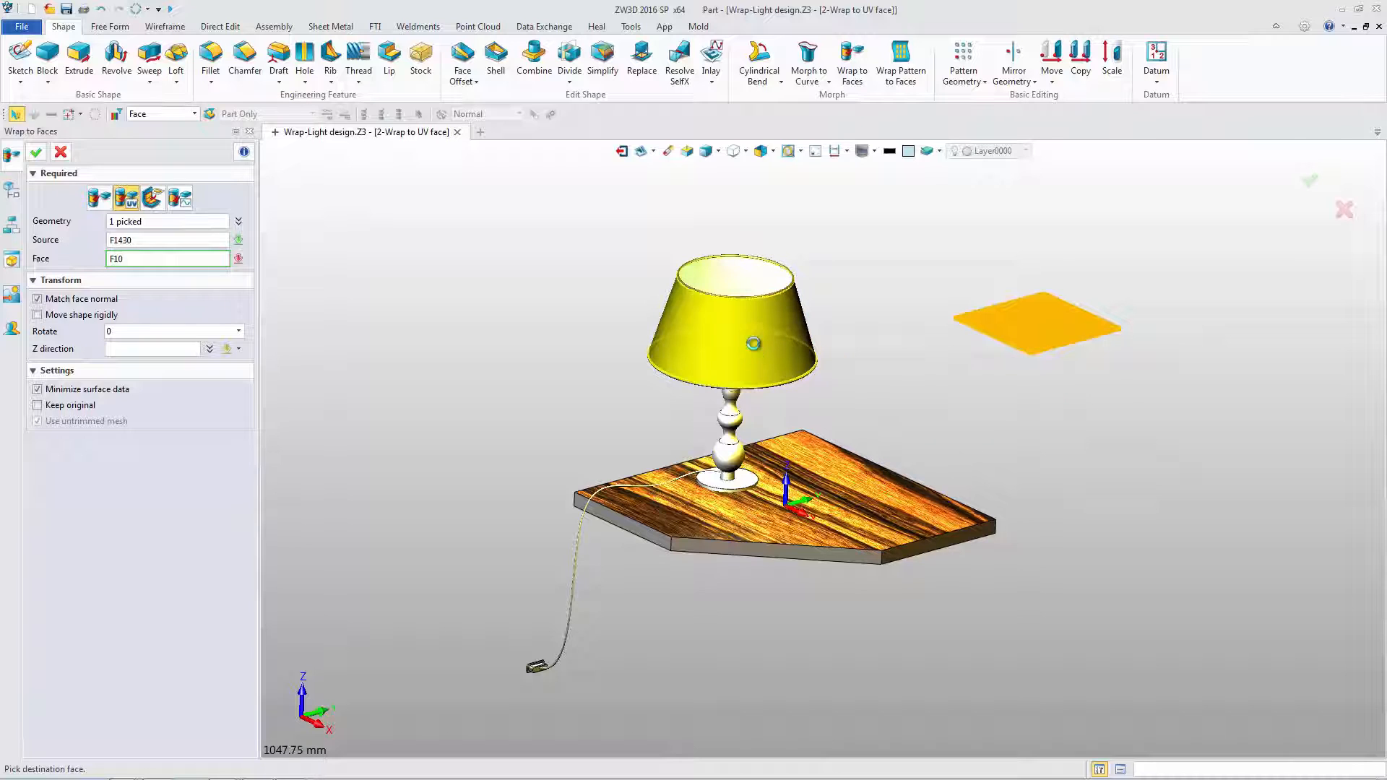
pyautogui.click(39, 152)
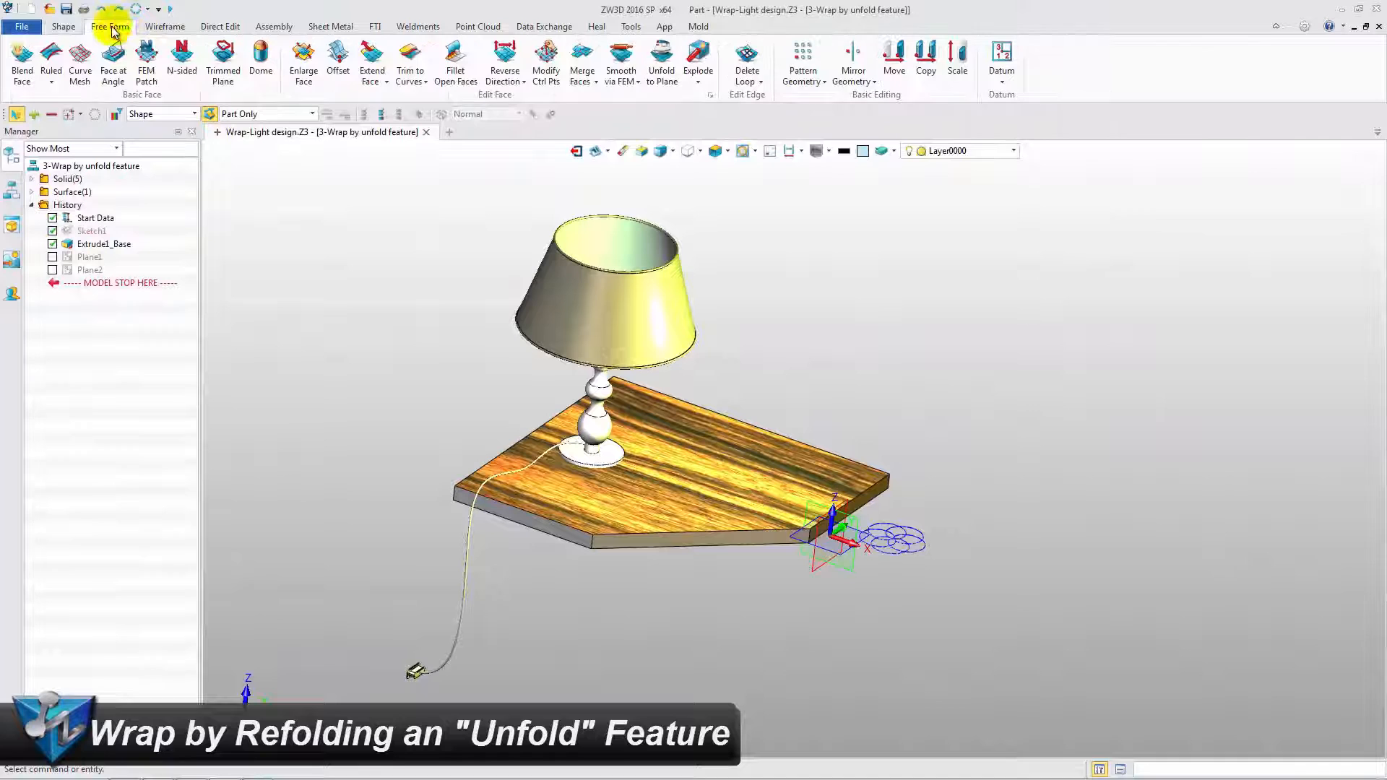
# Unfold the lampshade face into a flat arc with Unfold to Plane.
pyautogui.click(659, 71)
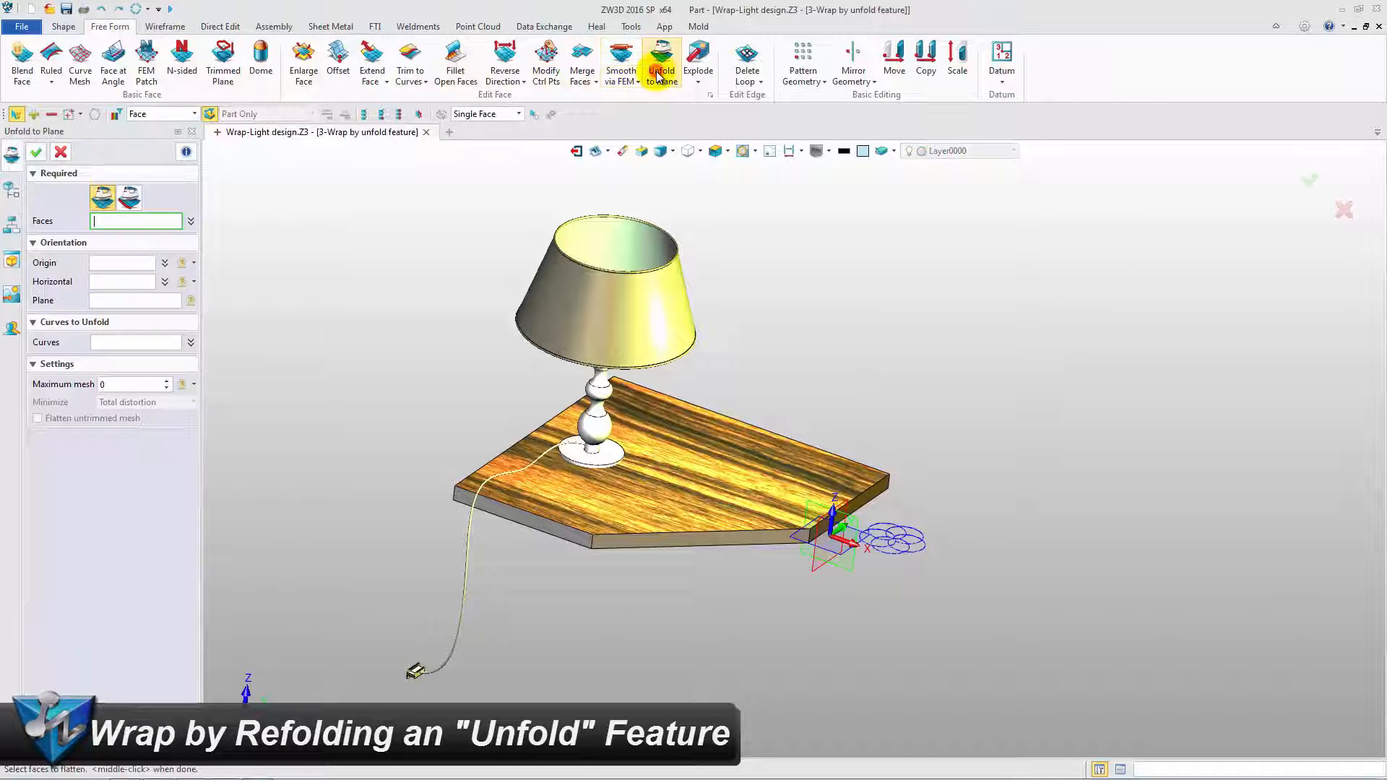
pyautogui.click(496, 270)
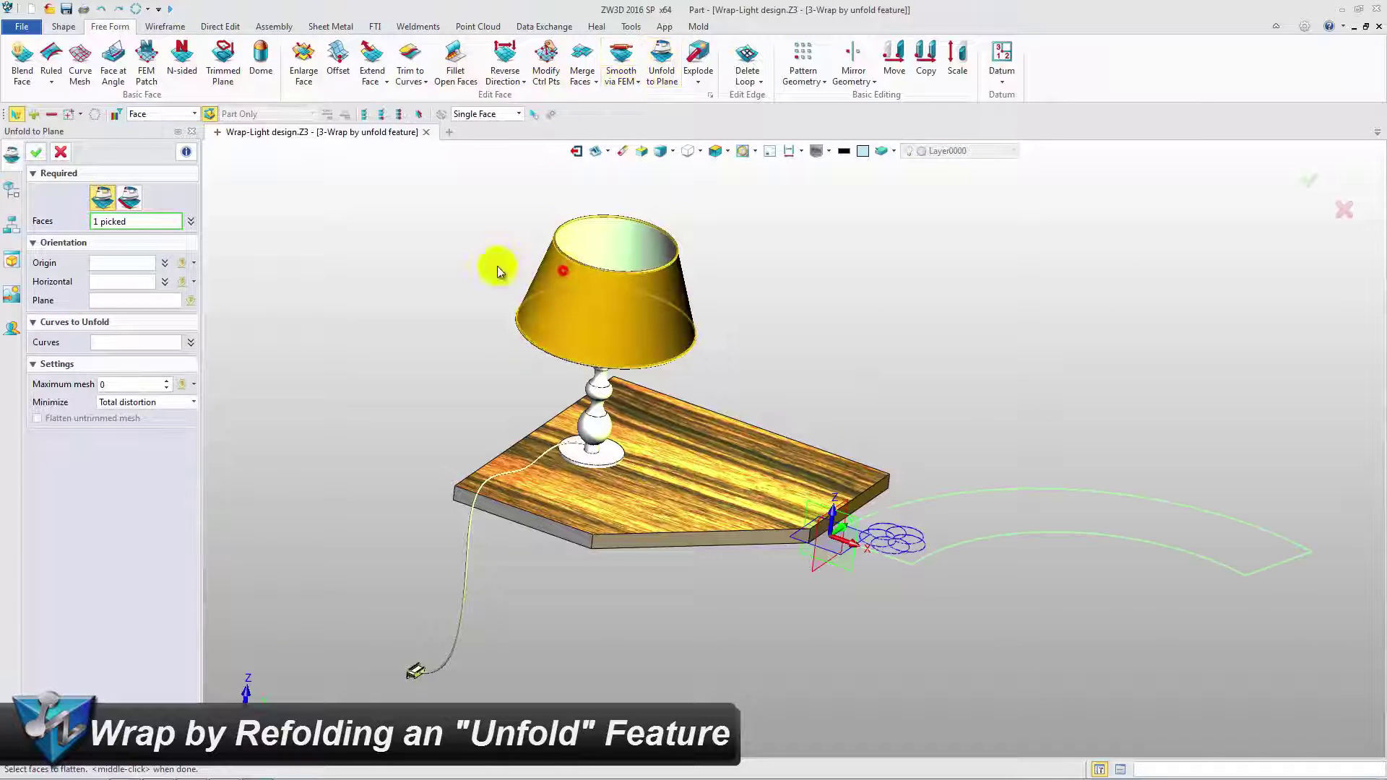
pyautogui.click(35, 153)
# Pattern the flower sketch along the arc's outer edge, 6 instances at spacing 145.
pyautogui.click(63, 26)
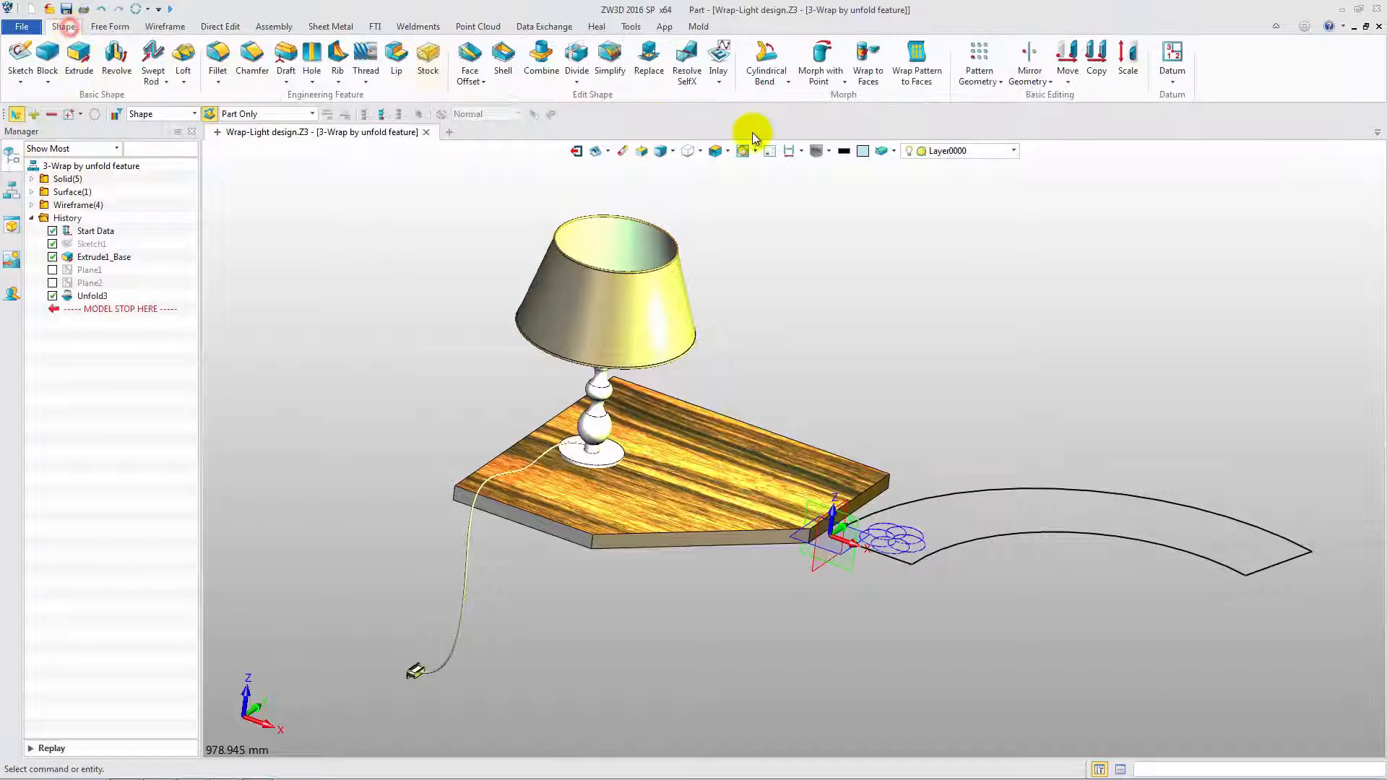
pyautogui.click(979, 64)
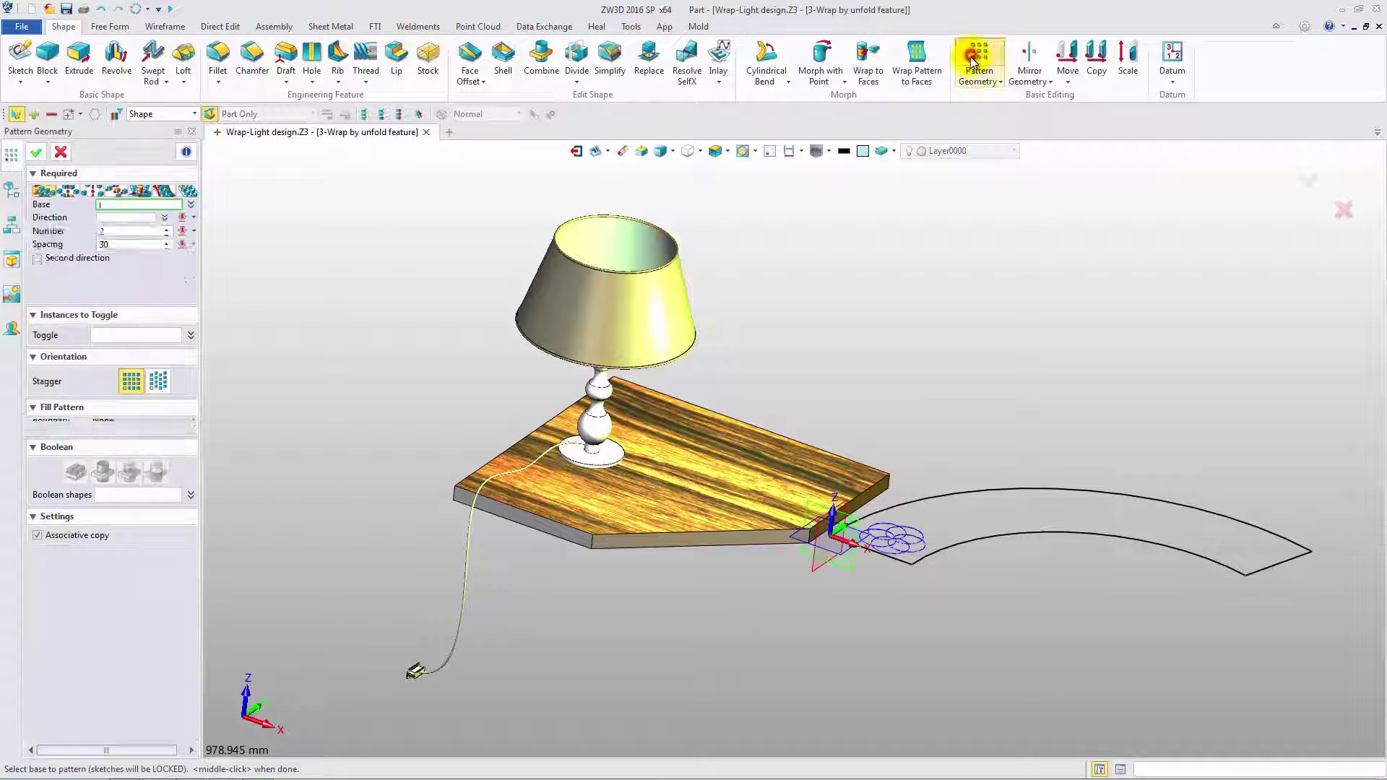
pyautogui.click(163, 196)
pyautogui.click(917, 529)
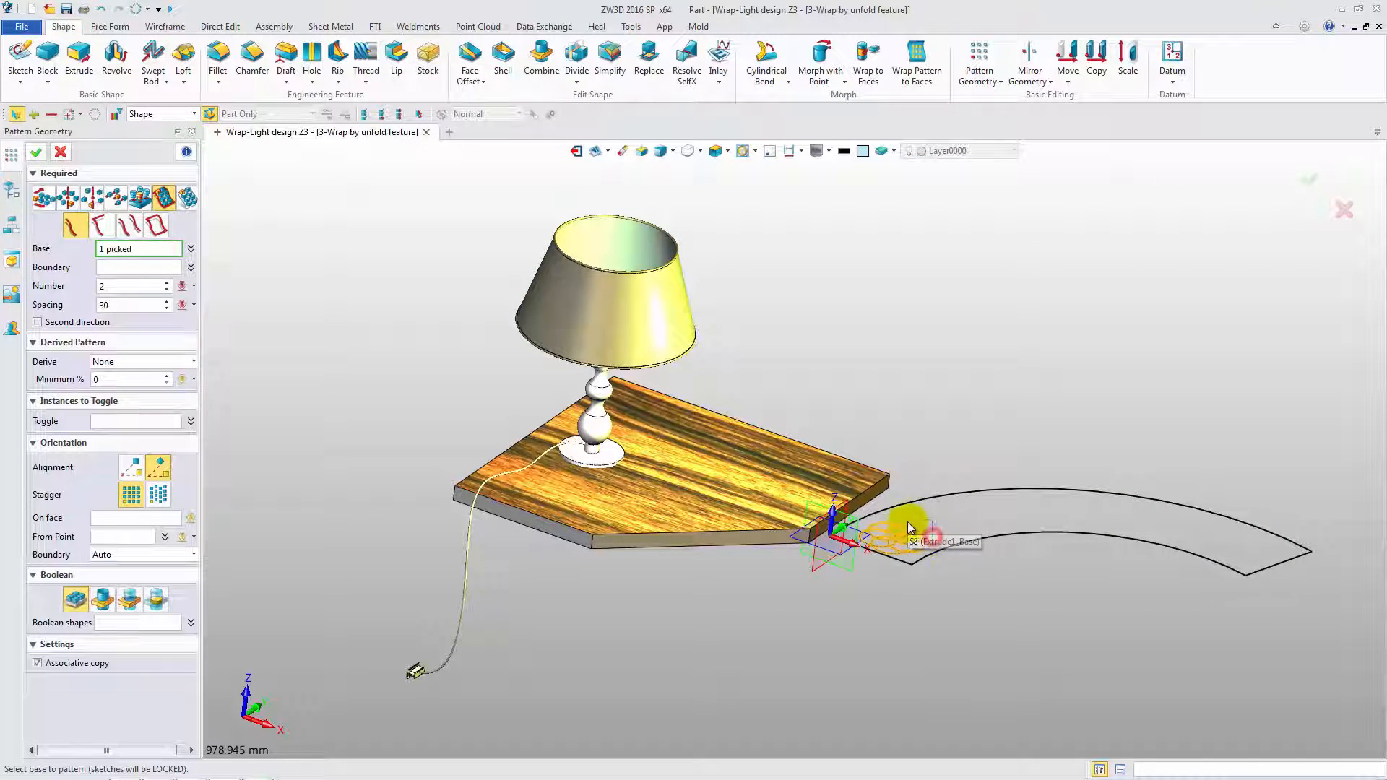
pyautogui.click(946, 500)
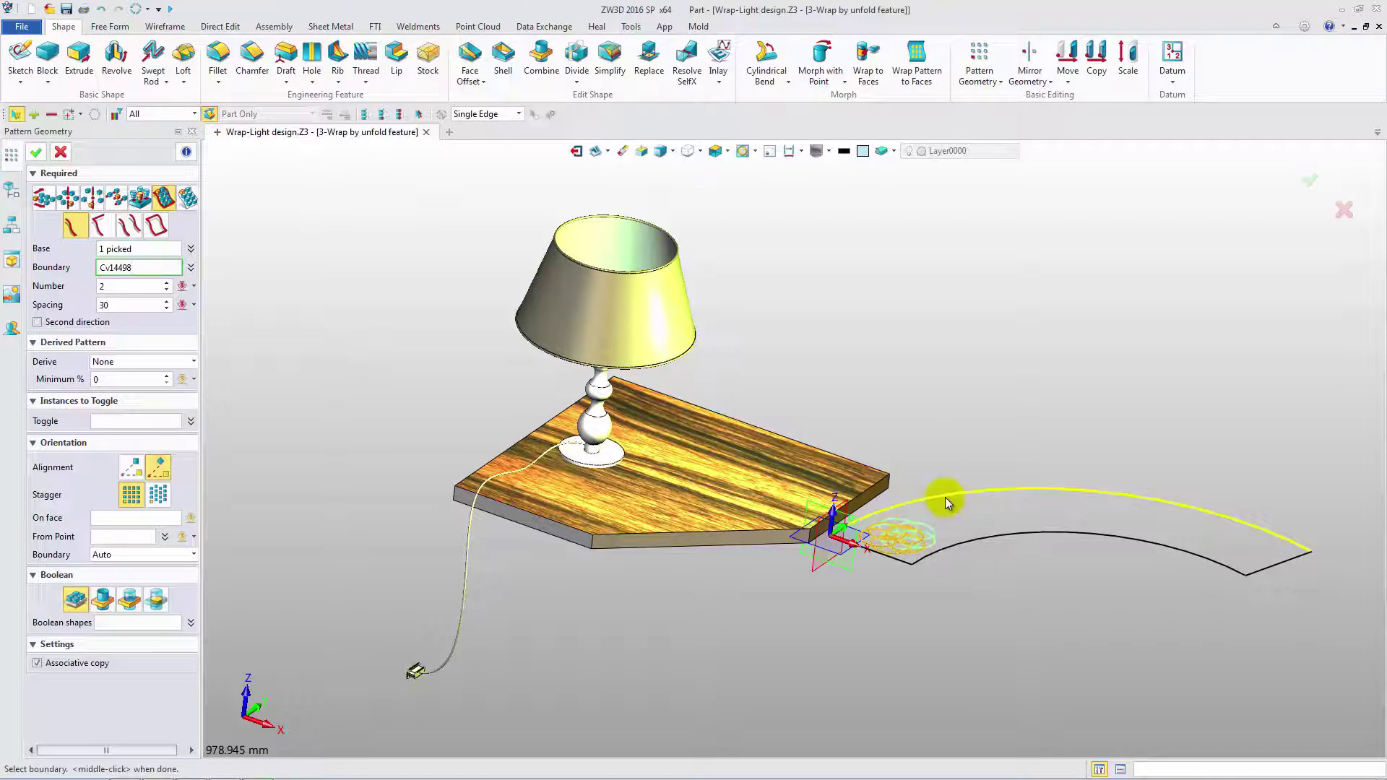
pyautogui.click(135, 285)
pyautogui.write('6')
pyautogui.click(109, 303)
pyautogui.write('145')
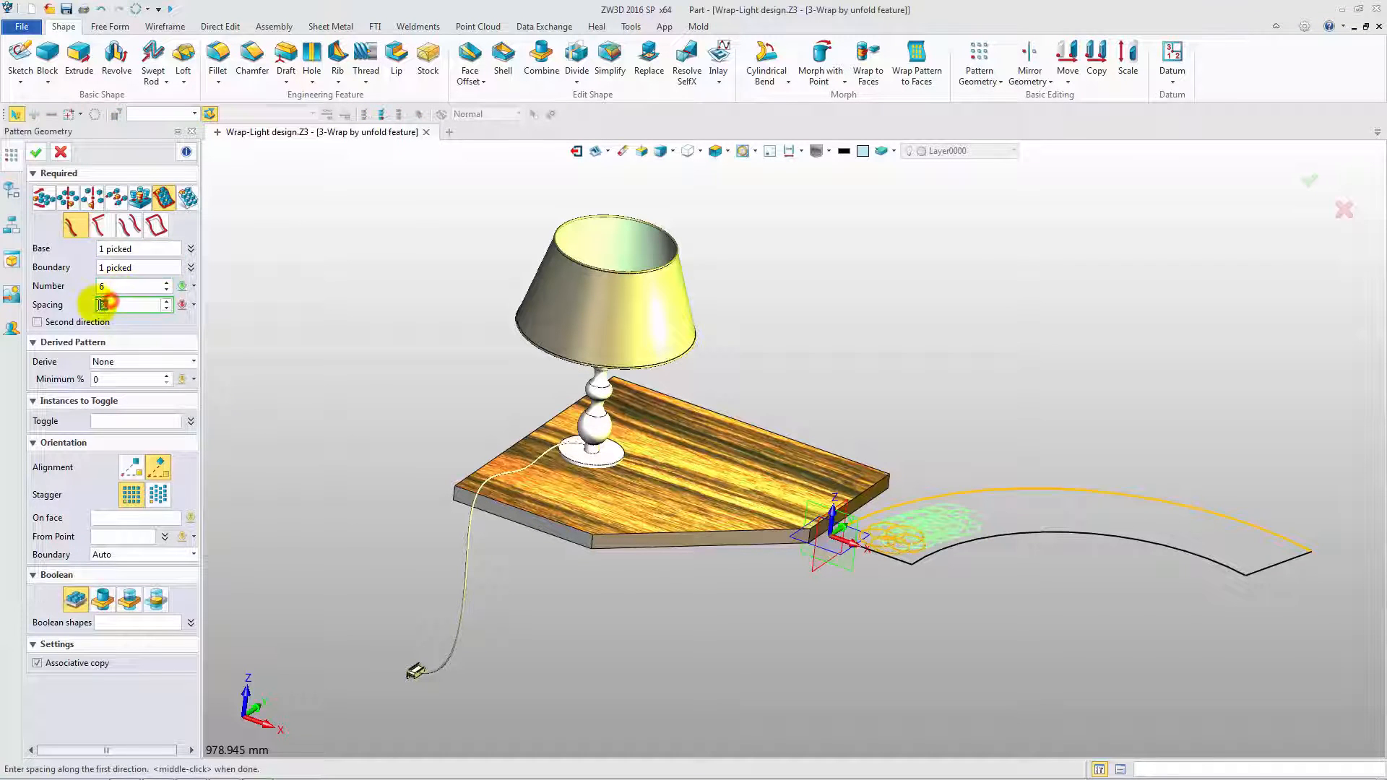
pyautogui.click(37, 152)
# Start an Unfold-method wrap with the selection filter limited to Shape.
pyautogui.click(868, 62)
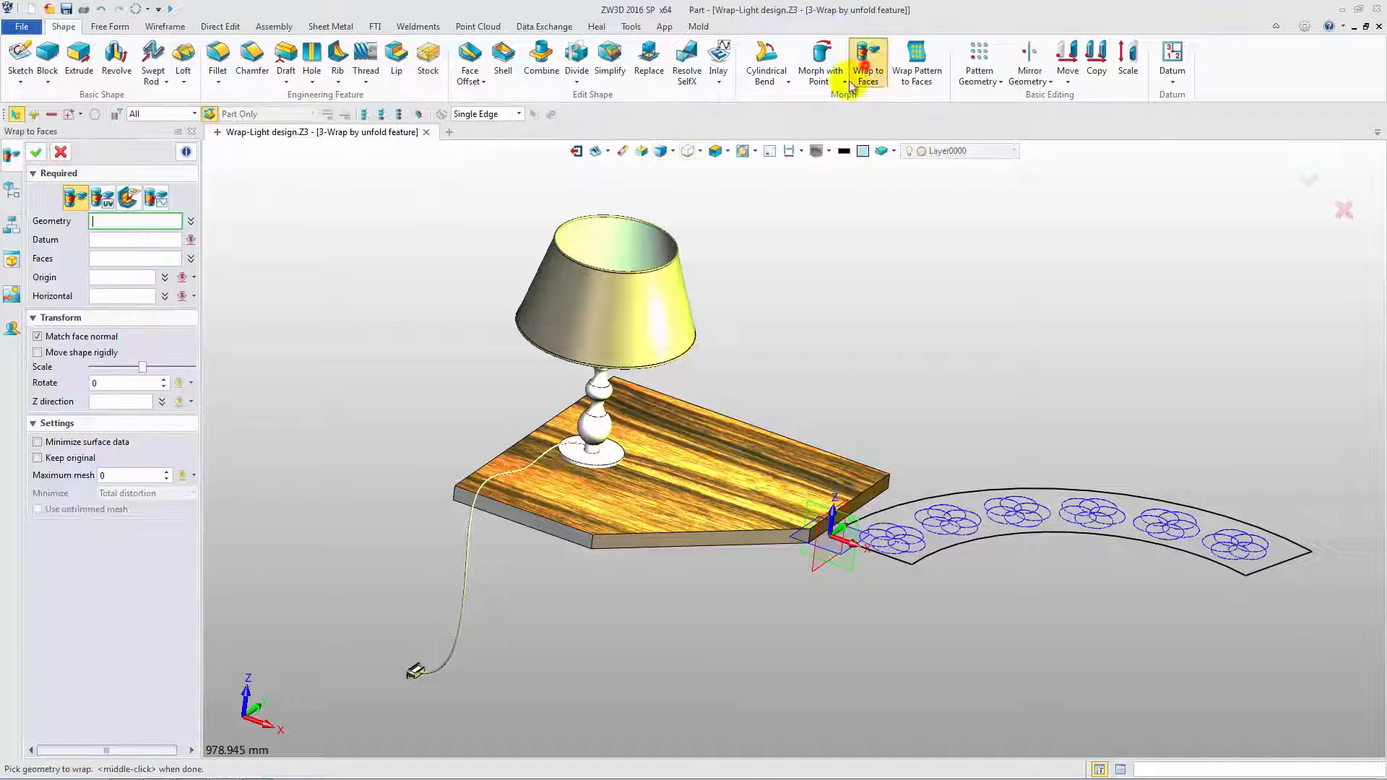
pyautogui.click(129, 198)
pyautogui.click(196, 114)
pyautogui.click(152, 154)
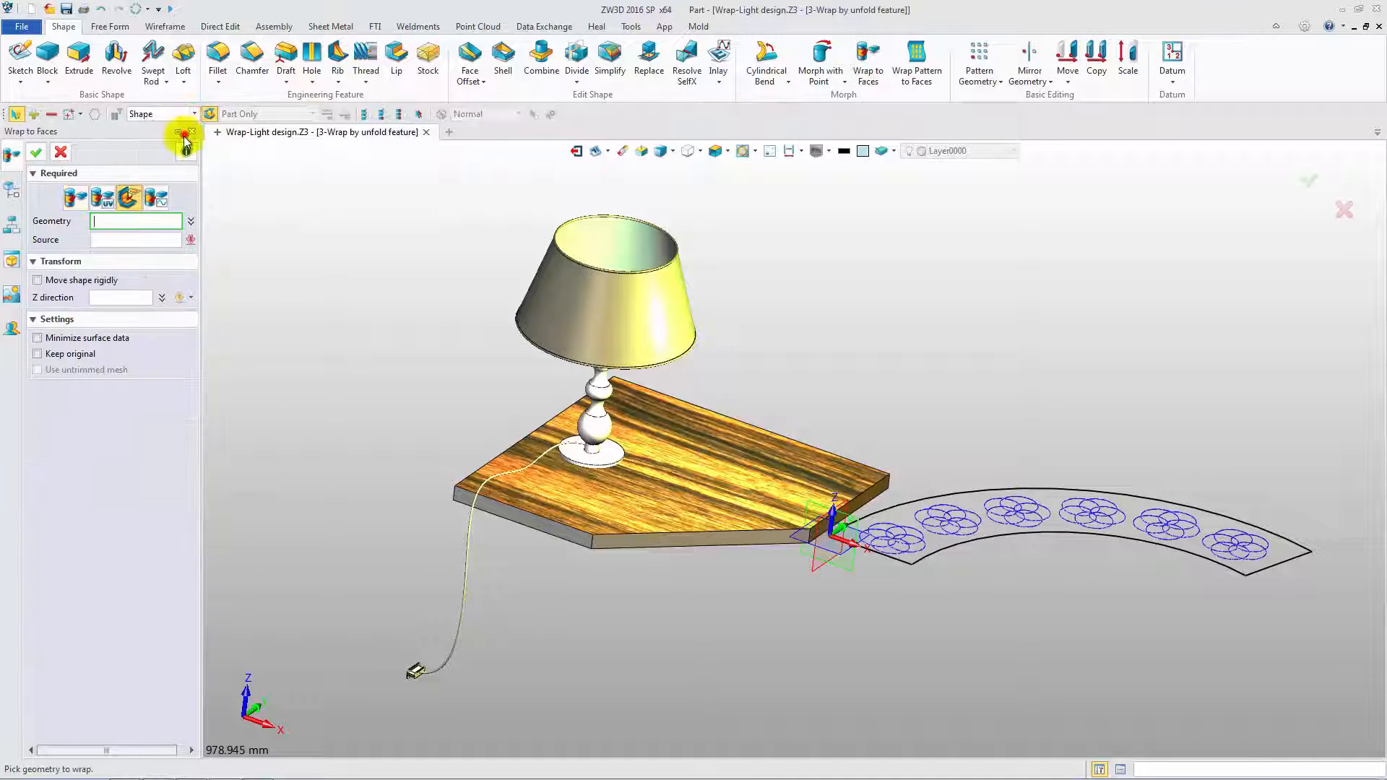
# Box-select the six flowers, use Unfold3 as source and wrap them back onto the lampshade.
pyautogui.moveTo(820, 321); pyautogui.dragTo(876, 393, button='middle')
pyautogui.moveTo(866, 421); pyautogui.dragTo(1253, 612)
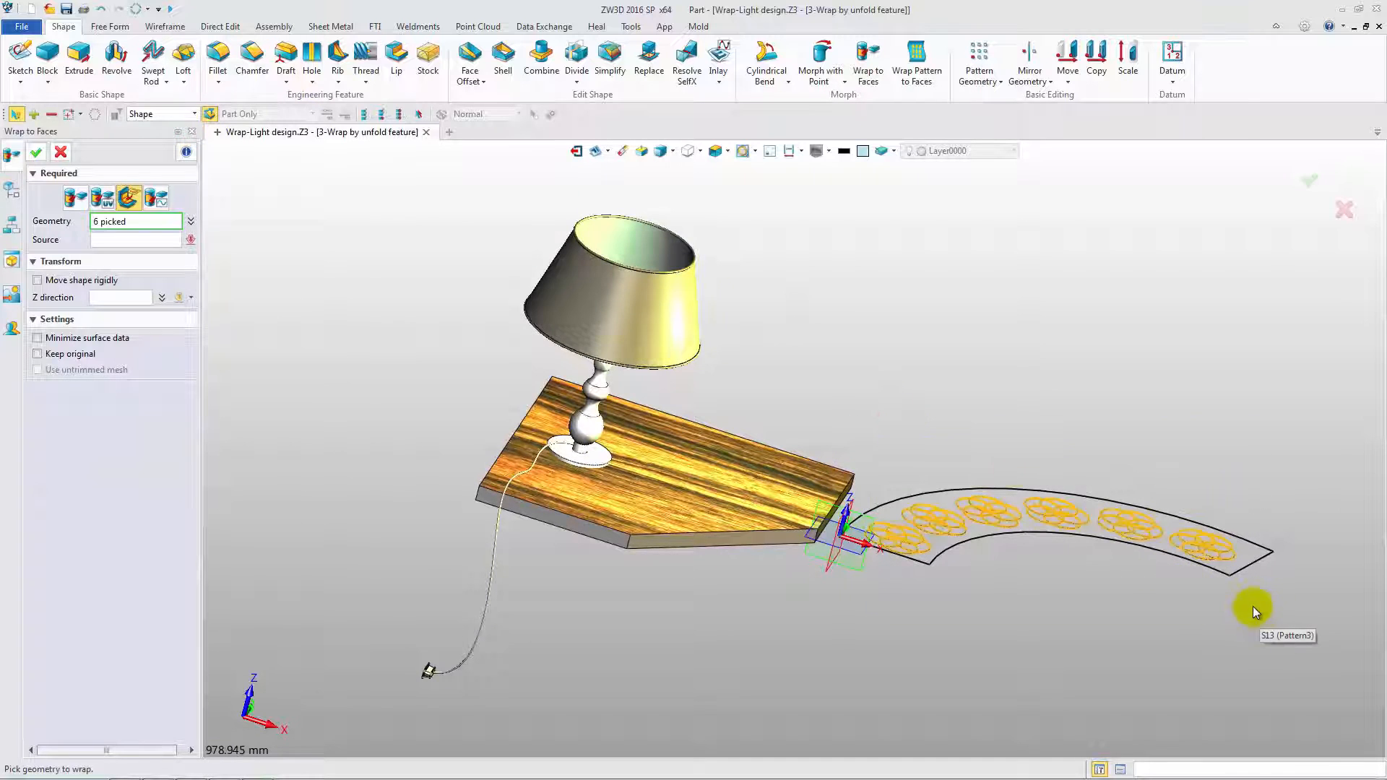
pyautogui.middleClick(1109, 606)
pyautogui.click(1017, 500)
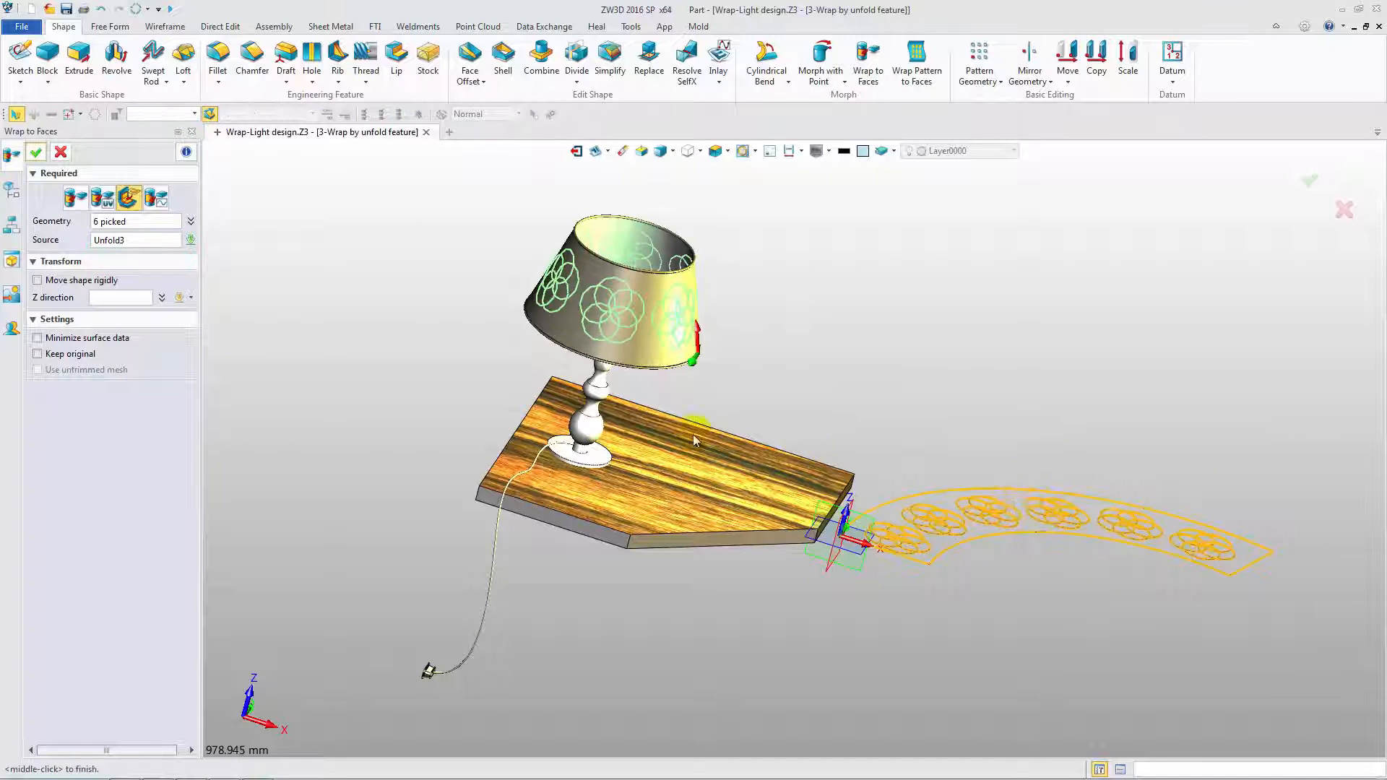
pyautogui.click(36, 152)
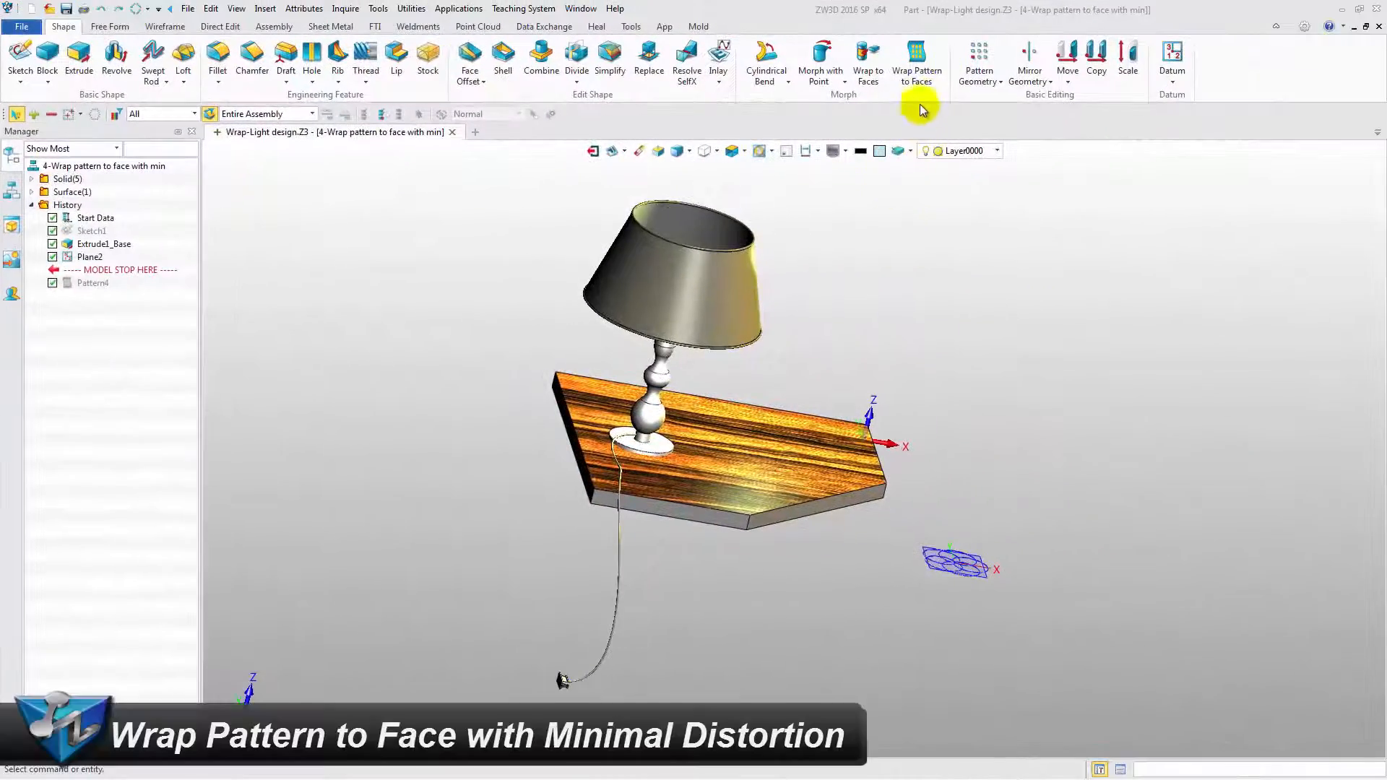
# Pick the flower sketch, the lampshade face, the pattern origin and the default horizontal for Wrap Pattern to Faces.
pyautogui.click(917, 60)
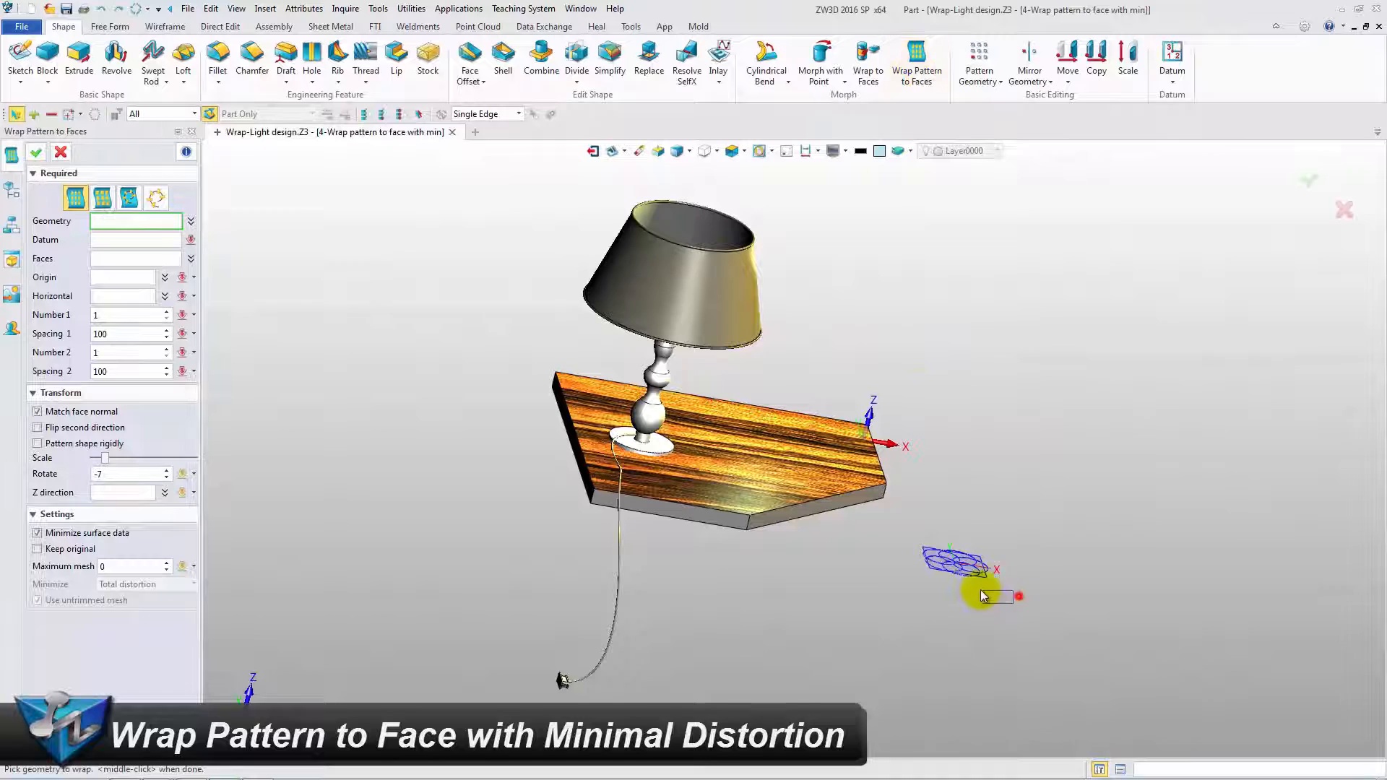
pyautogui.click(941, 568)
pyautogui.middleClick(934, 573)
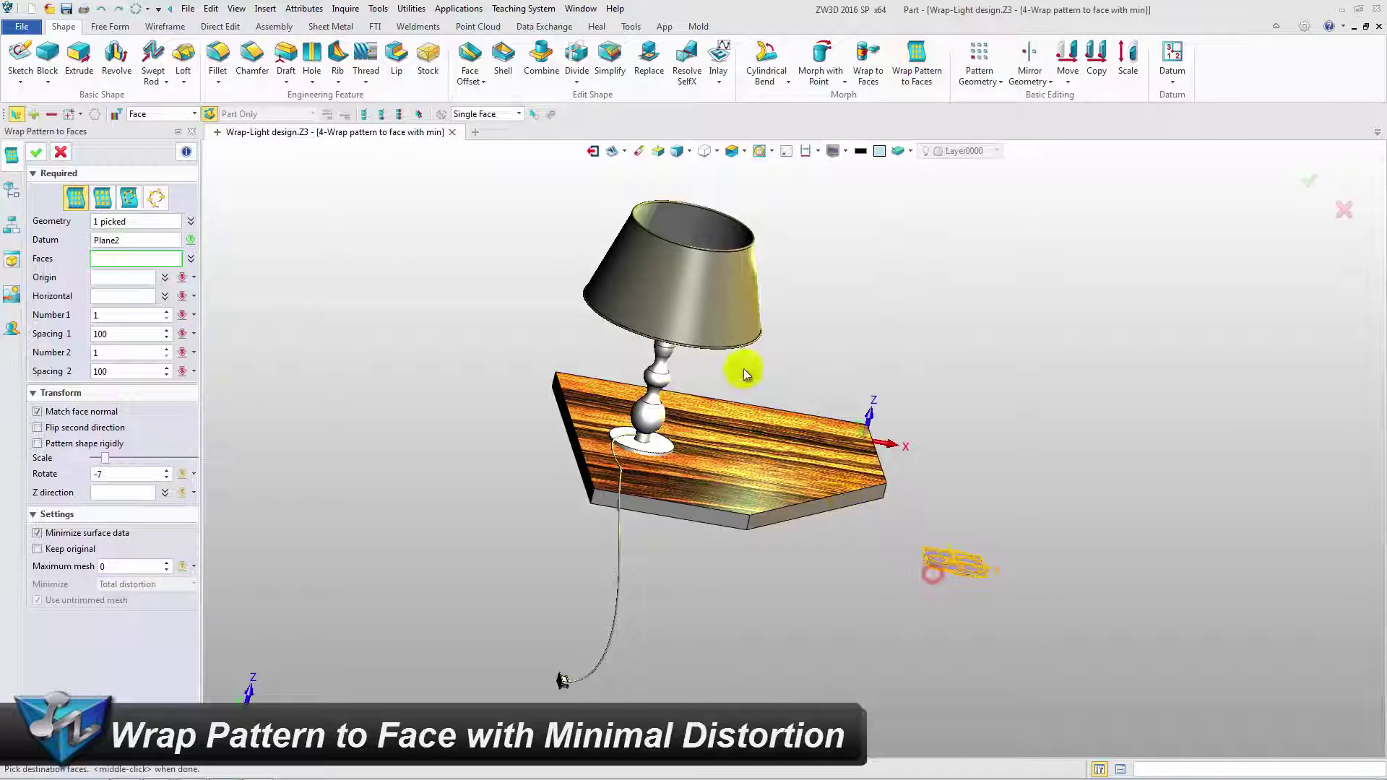
pyautogui.click(660, 323)
pyautogui.middleClick(653, 318)
pyautogui.click(645, 316)
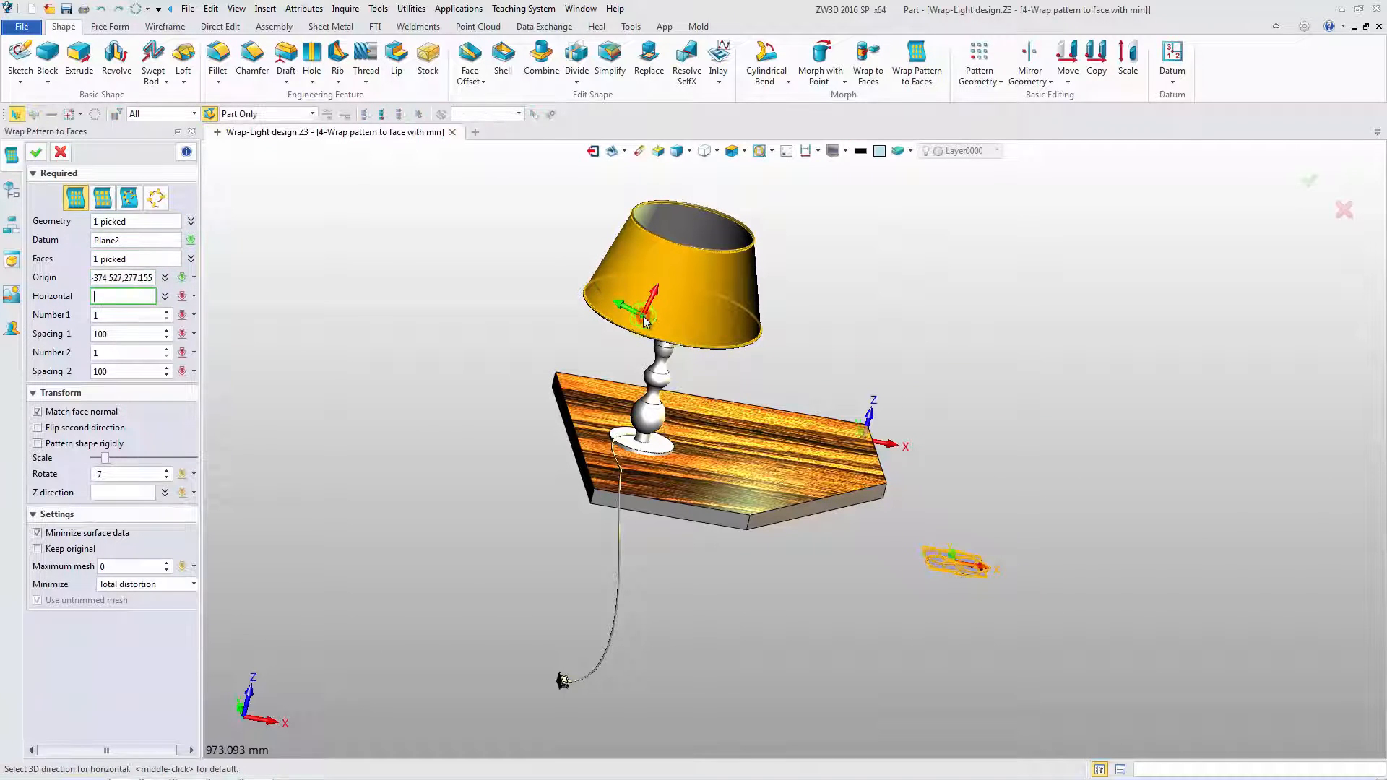
pyautogui.middleClick(654, 328)
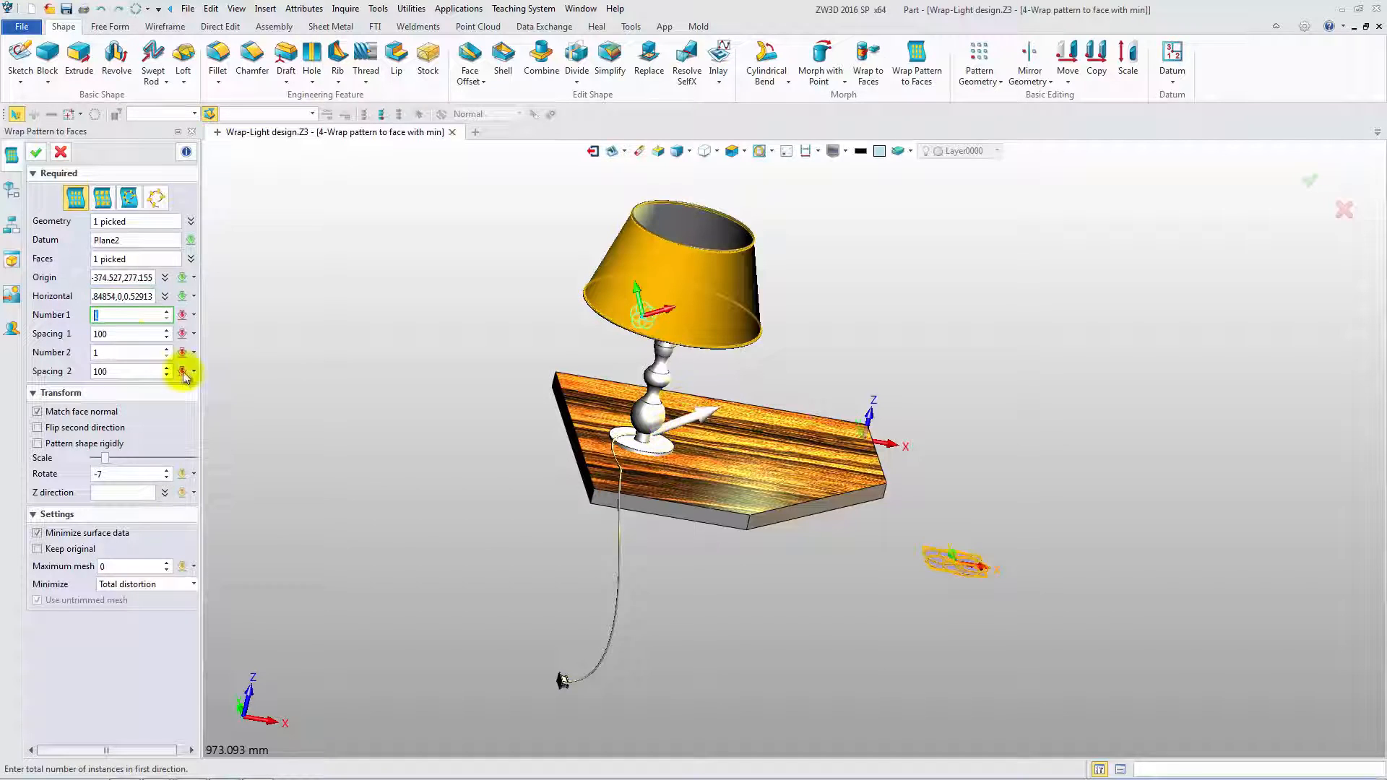
pyautogui.click(131, 316)
pyautogui.write('2')
# Set Number1 3, Spacing1 150, Number2 2, Spacing2 120, adjust Rotate and create the flower grid.
pyautogui.doubleClick(98, 314)
pyautogui.write('3')
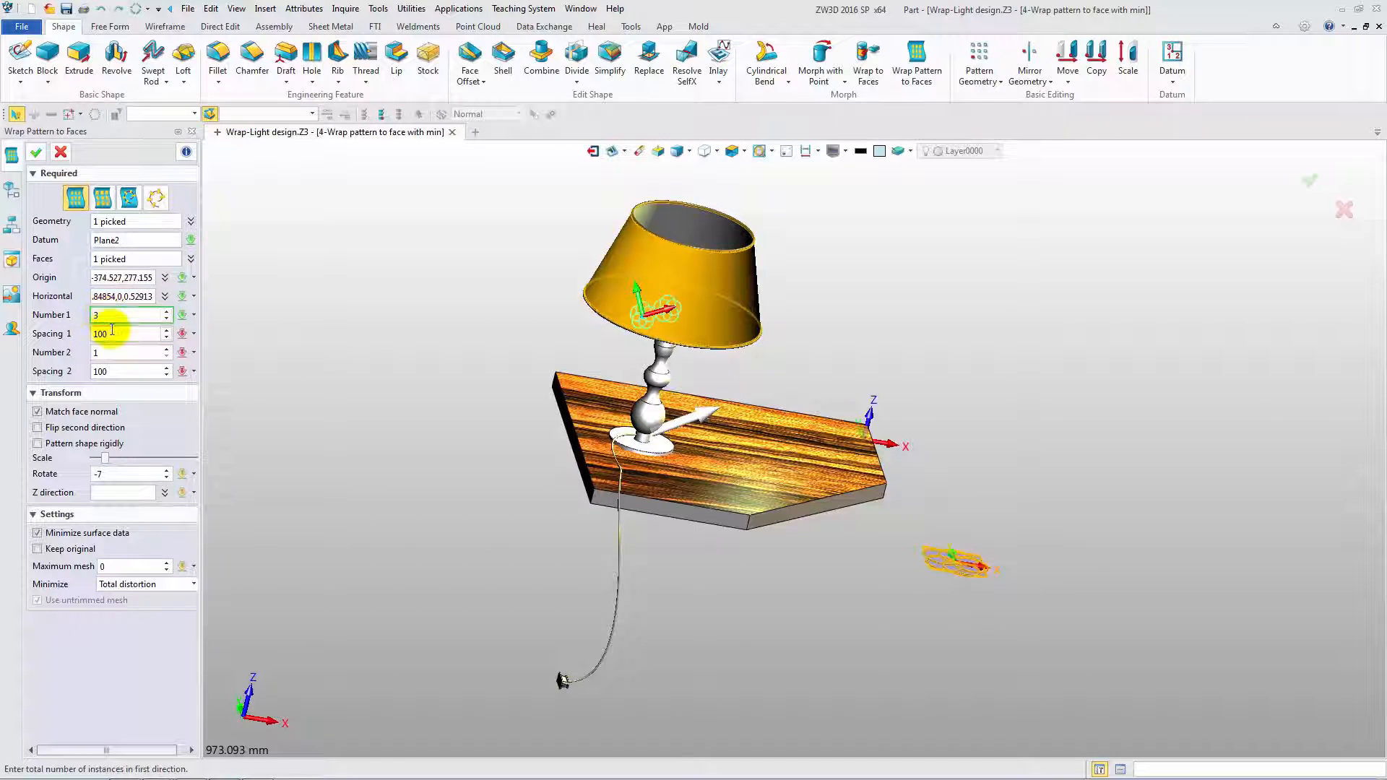
pyautogui.doubleClick(101, 332)
pyautogui.write('15')
pyautogui.doubleClick(100, 351)
pyautogui.write('2')
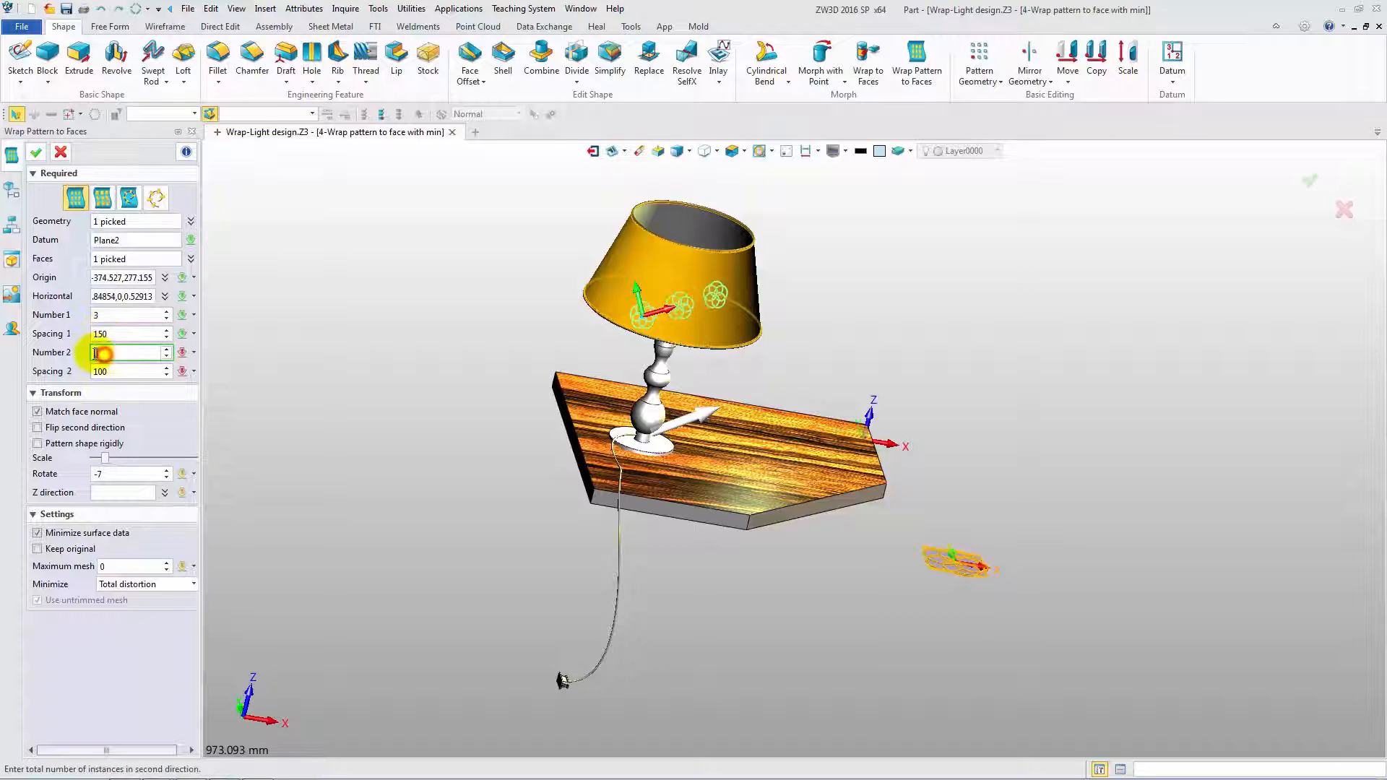
pyautogui.write('0')
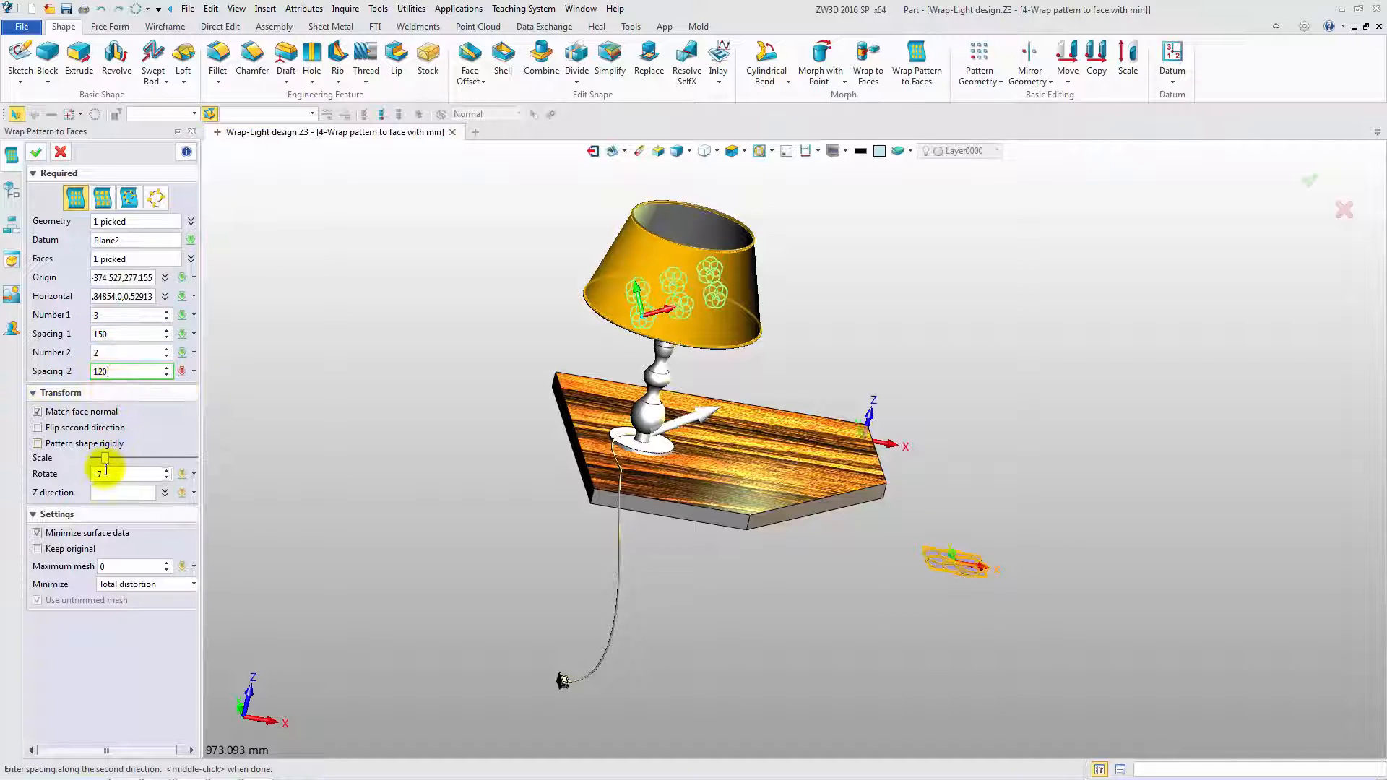
pyautogui.click(104, 469)
pyautogui.doubleClick(117, 475)
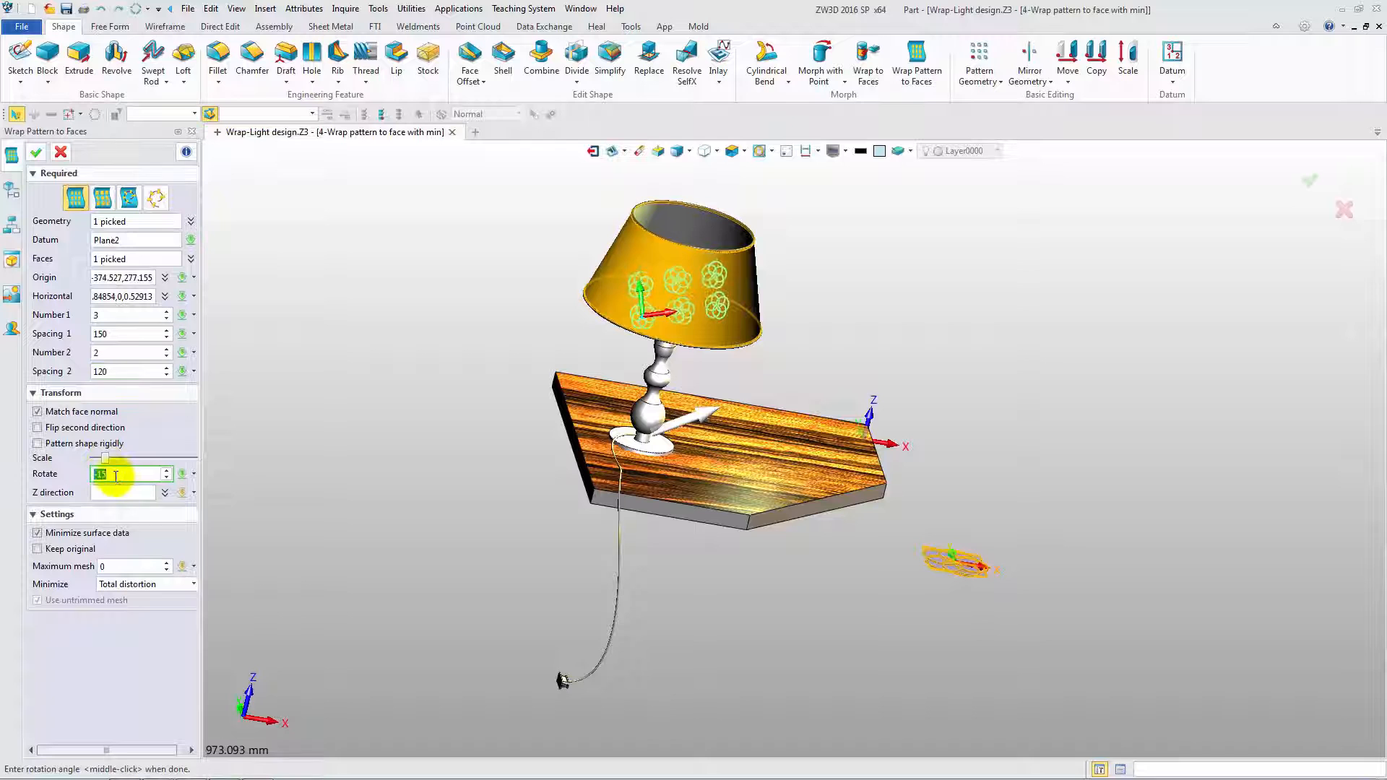
pyautogui.click(36, 152)
pyautogui.scroll(3, 485, 282)
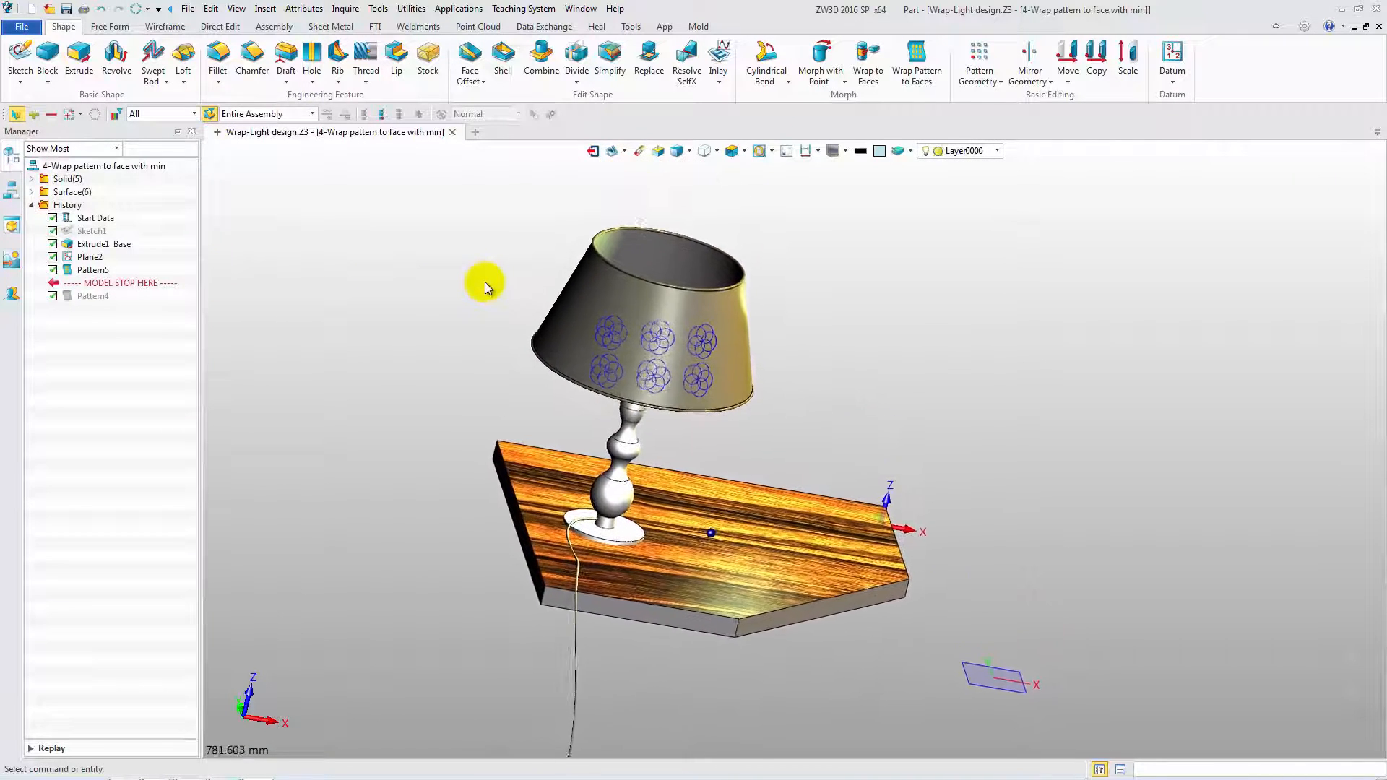
pyautogui.scroll(1, 484, 282)
pyautogui.scroll(1, 485, 282)
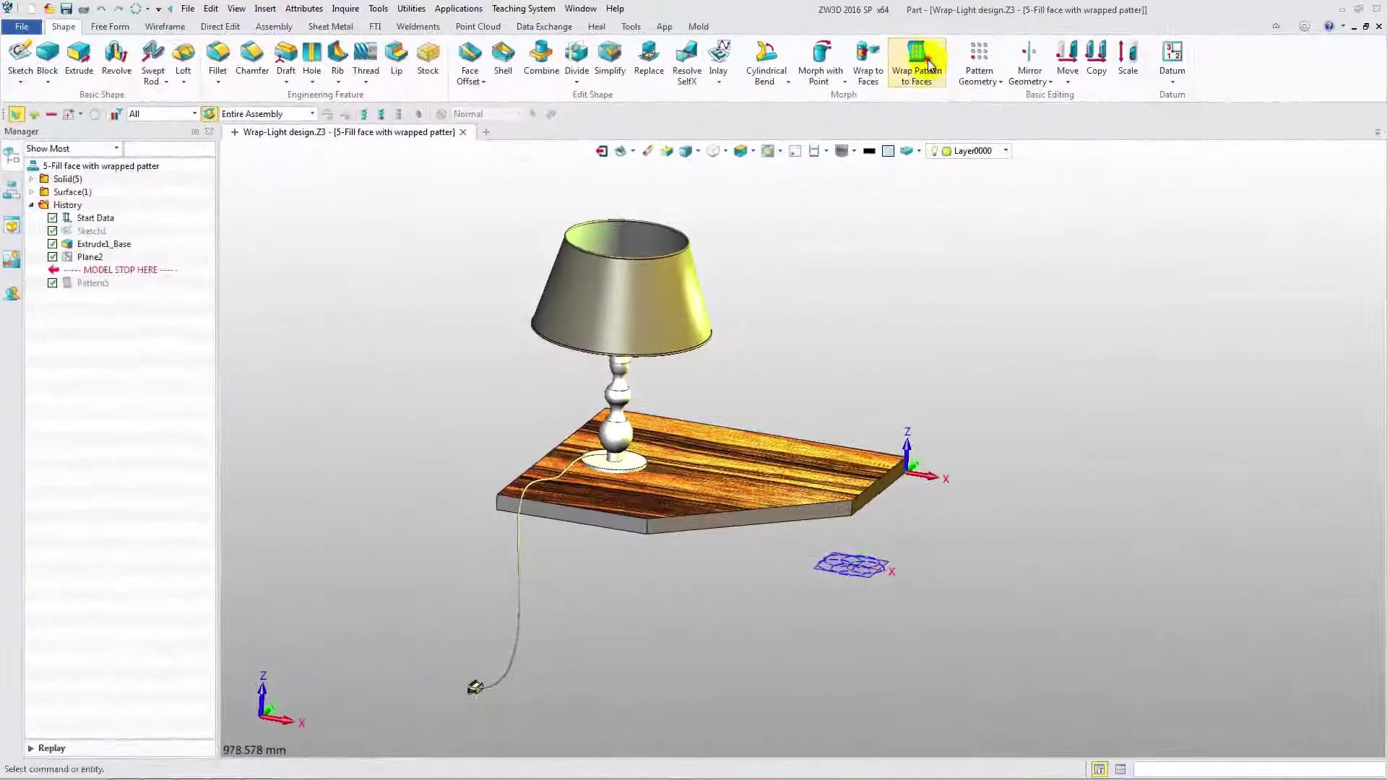
# Fill lampshade face F10 with the flower sketch in Fill Face mode, 3 by 10 instances.
pyautogui.click(917, 76)
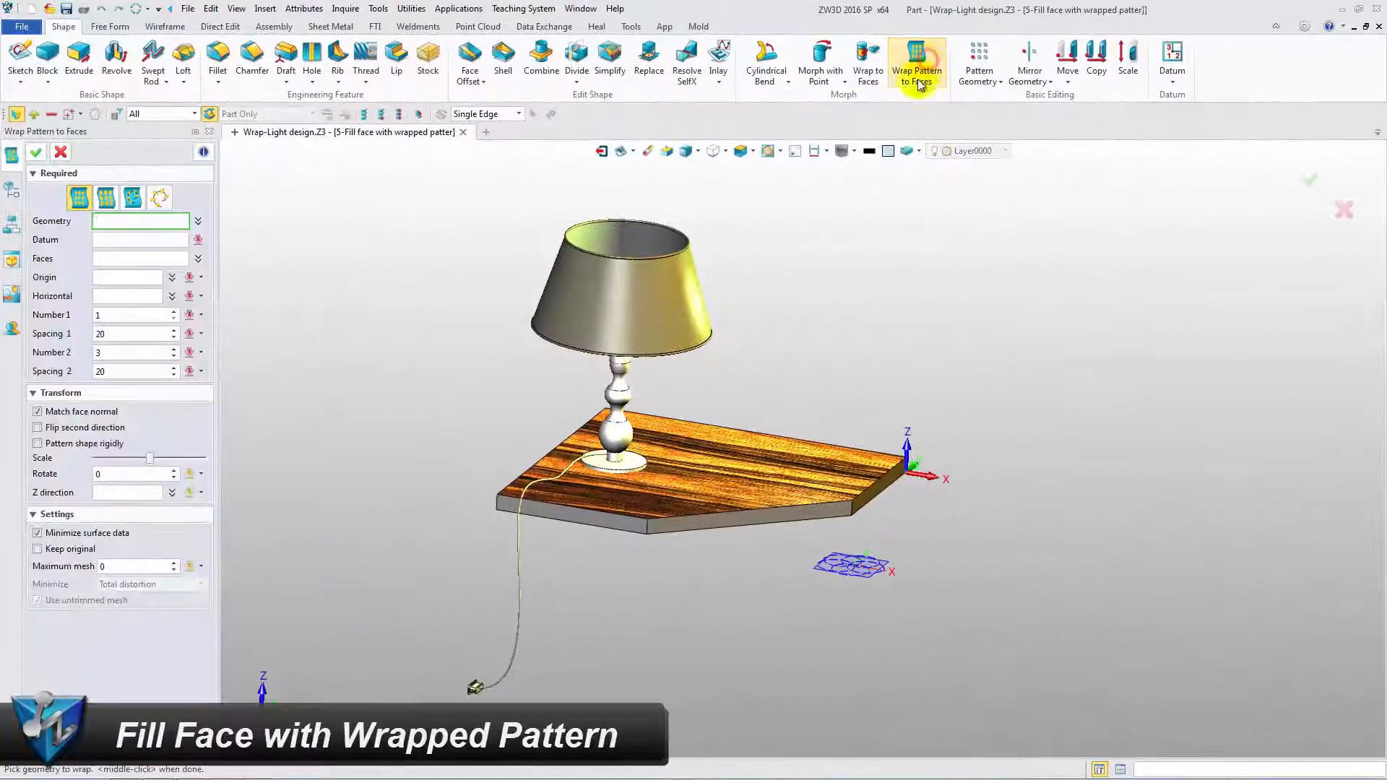
pyautogui.click(105, 197)
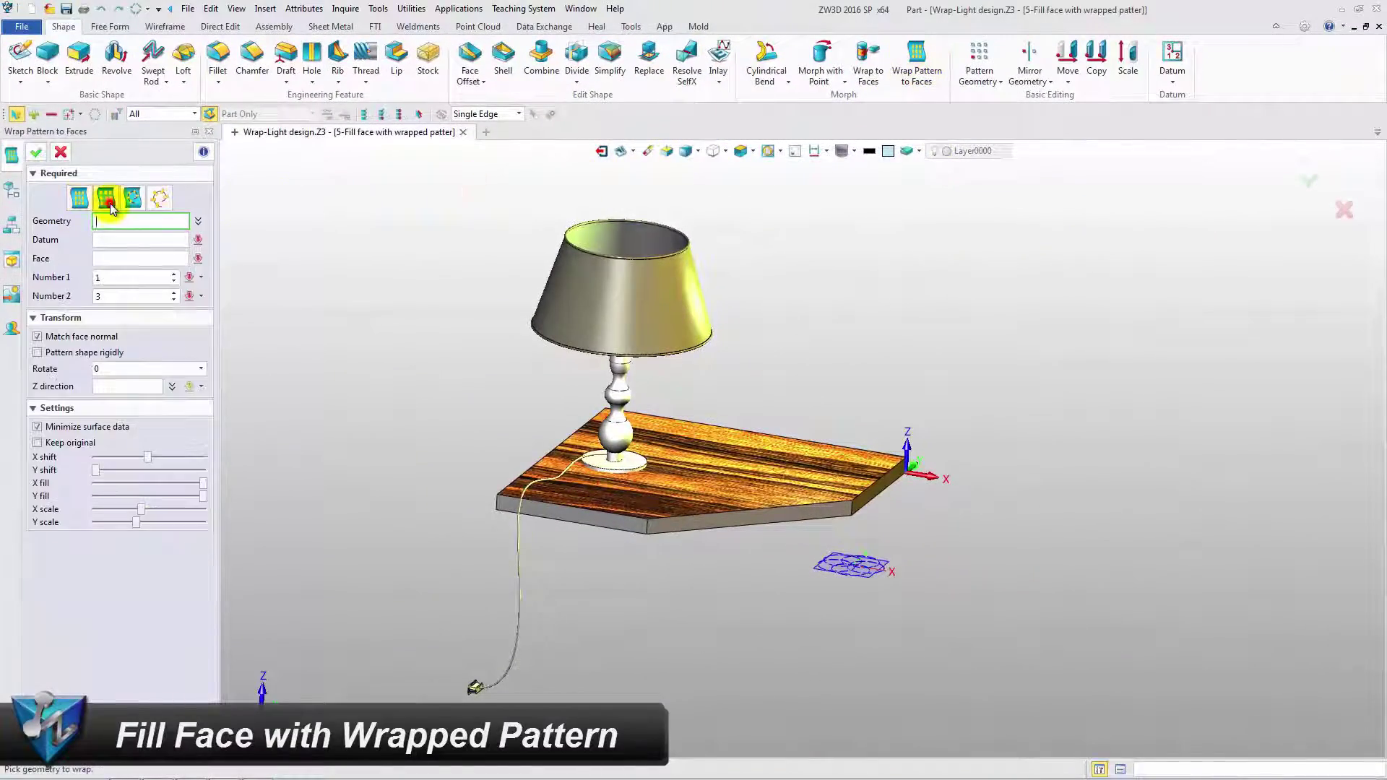
pyautogui.click(828, 560)
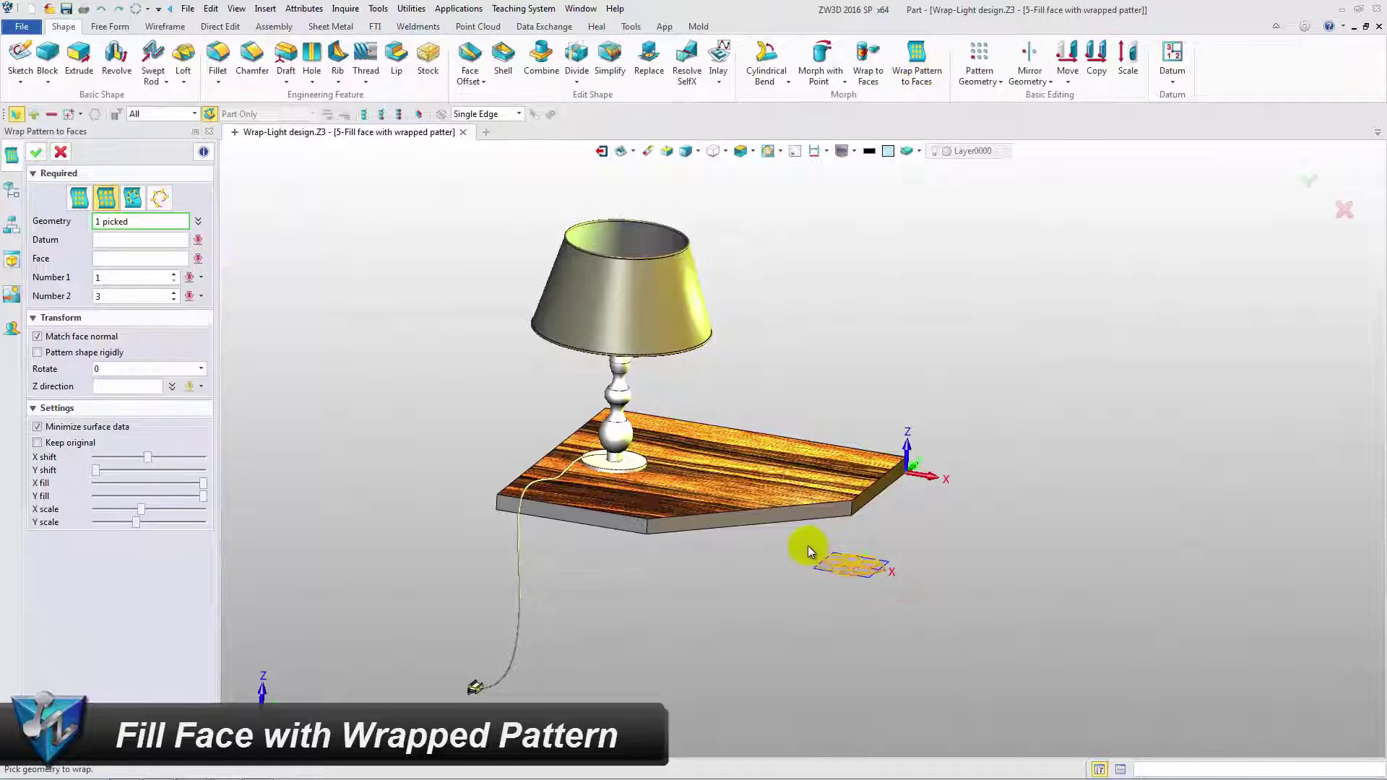
pyautogui.click(616, 325)
pyautogui.press('Tab')
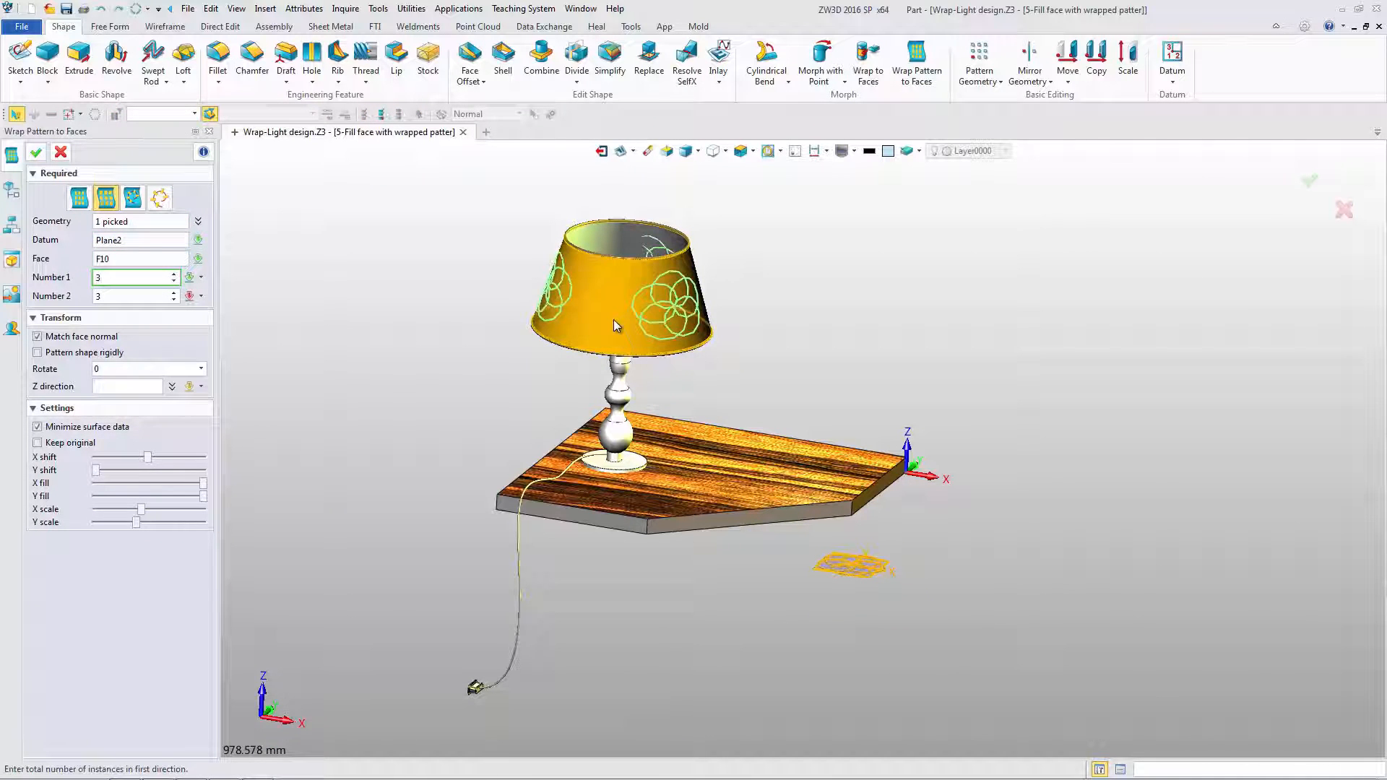
pyautogui.write('10')
pyautogui.press('Tab')
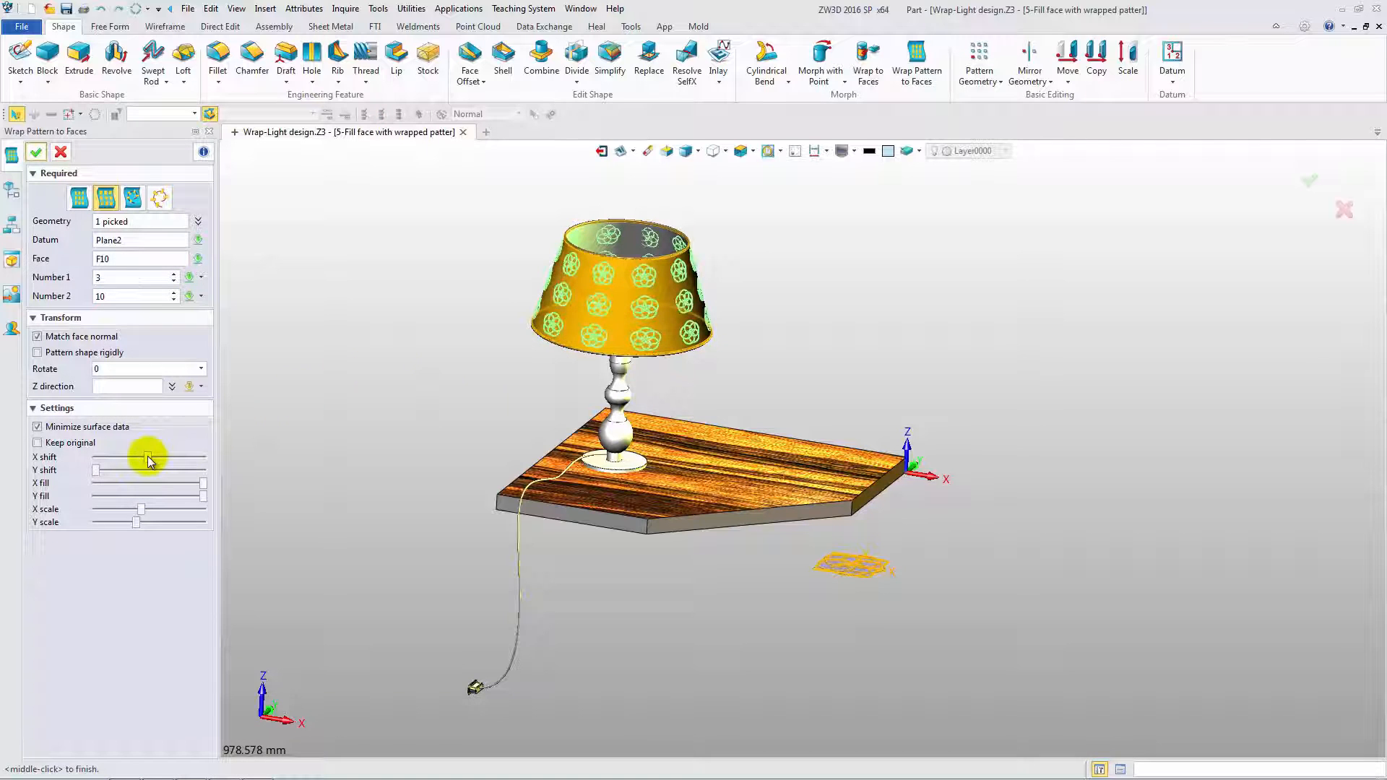
pyautogui.click(35, 156)
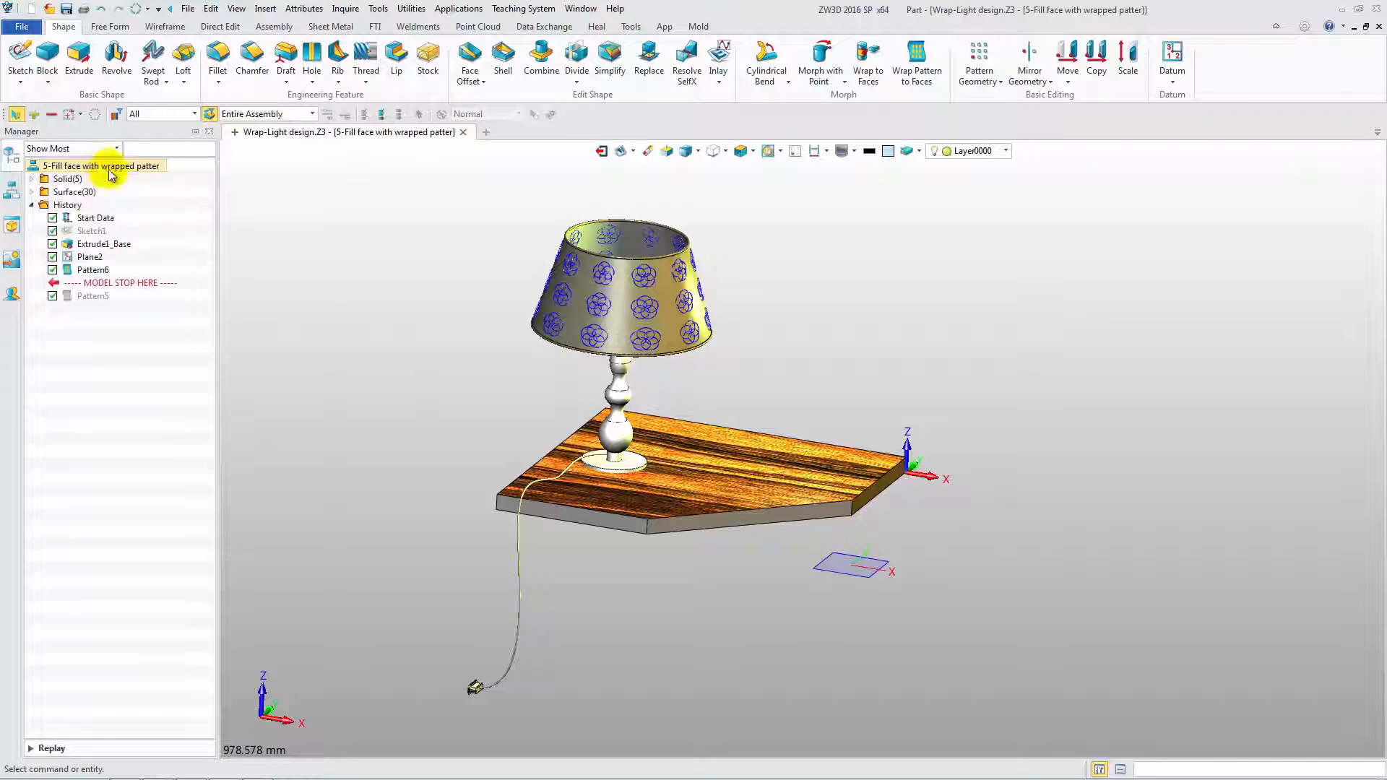
pyautogui.scroll(1, 487, 326)
pyautogui.scroll(1, 487, 326)
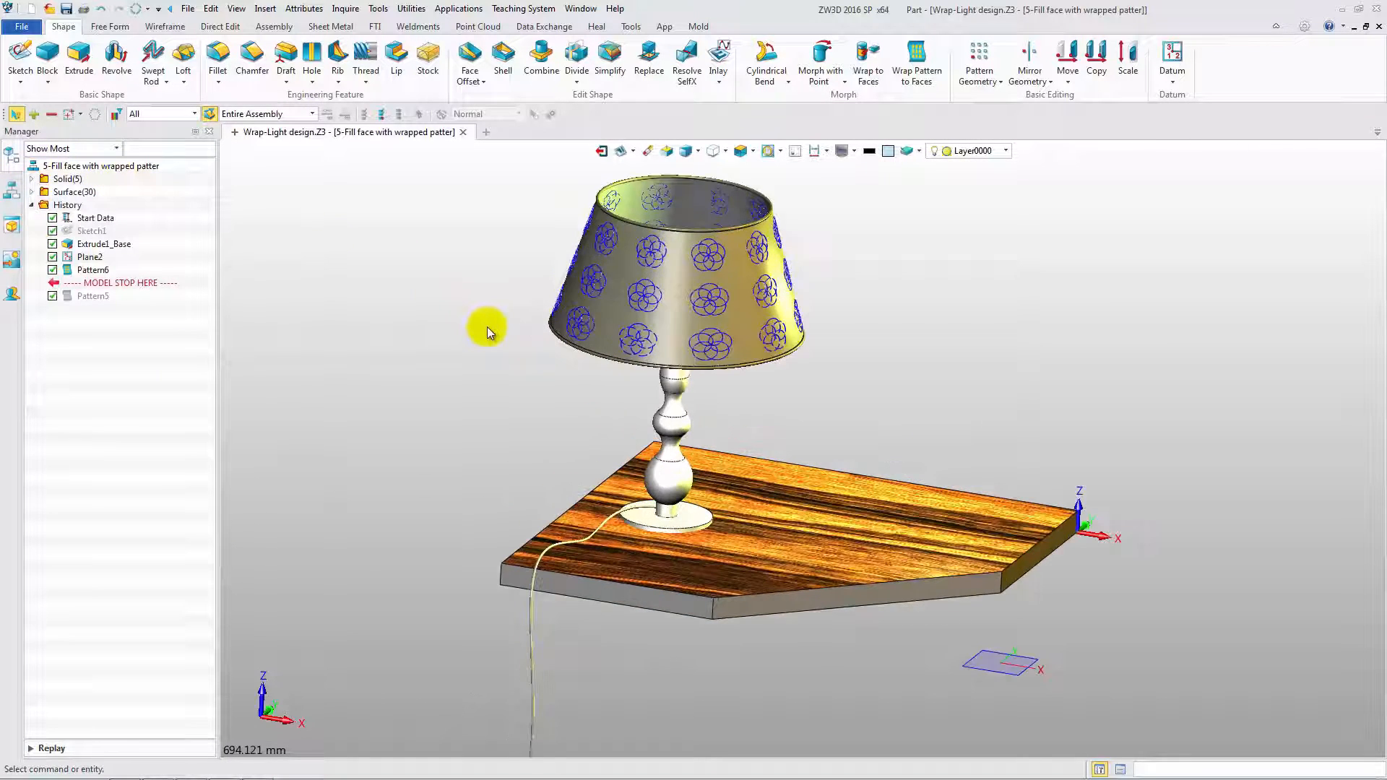
pyautogui.scroll(1, 487, 326)
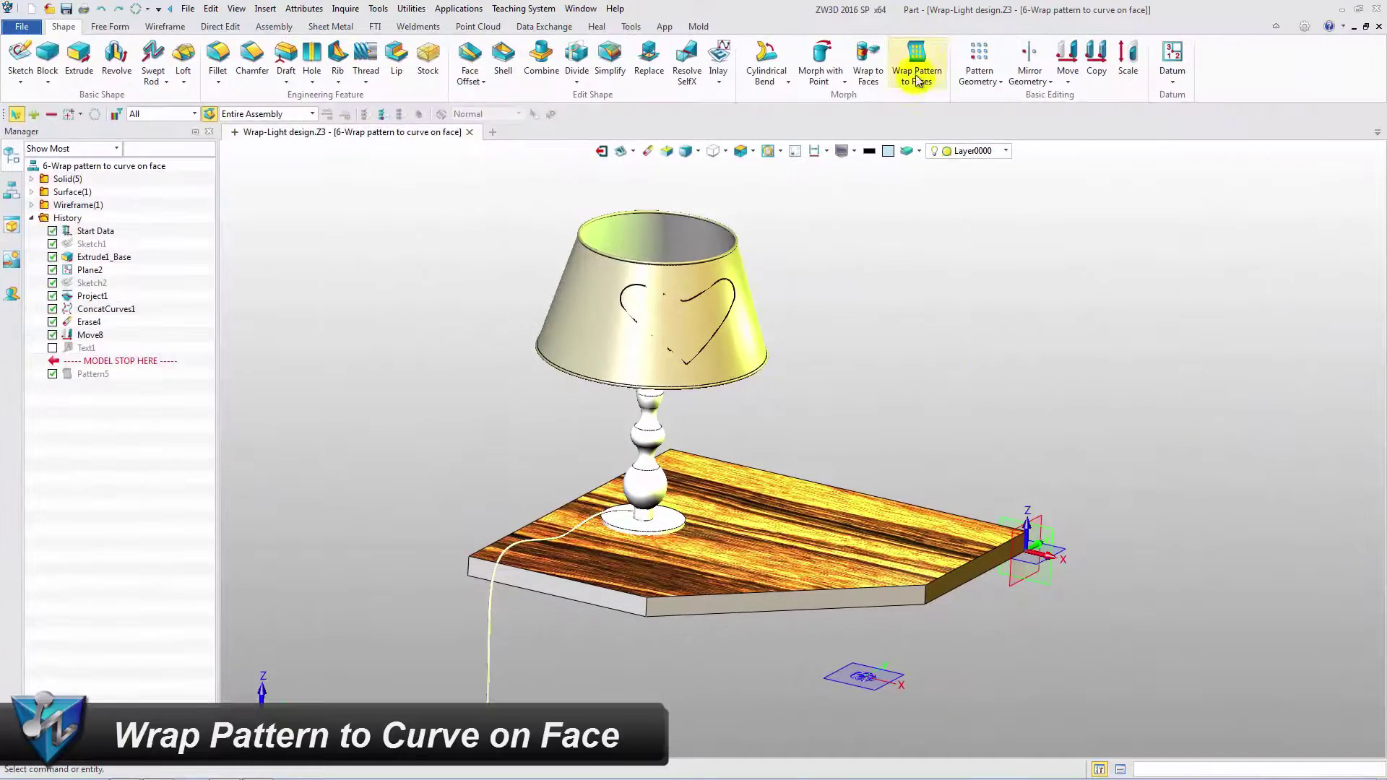
# In curve mode pick the flower sketch, the lampshade face, the heart curve and its end as start point.
pyautogui.click(917, 72)
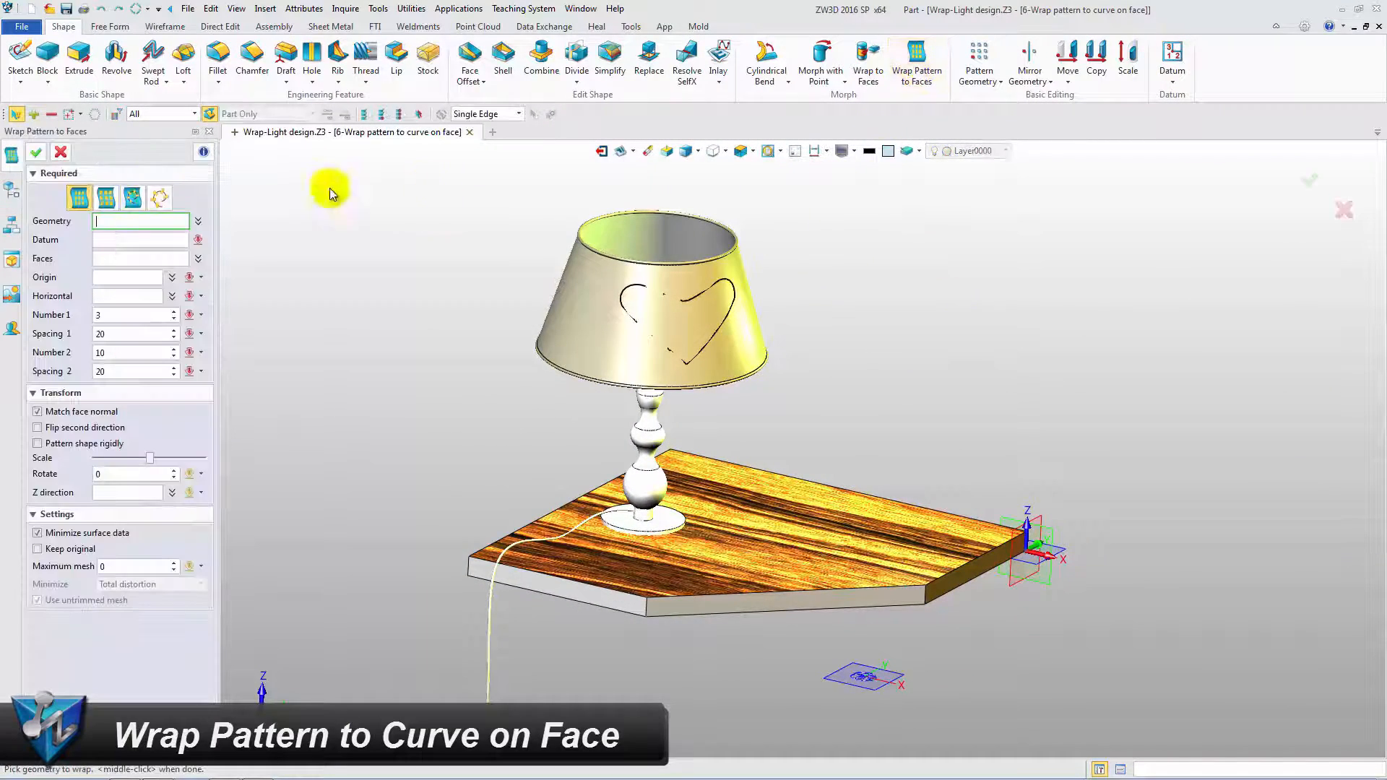
pyautogui.click(132, 196)
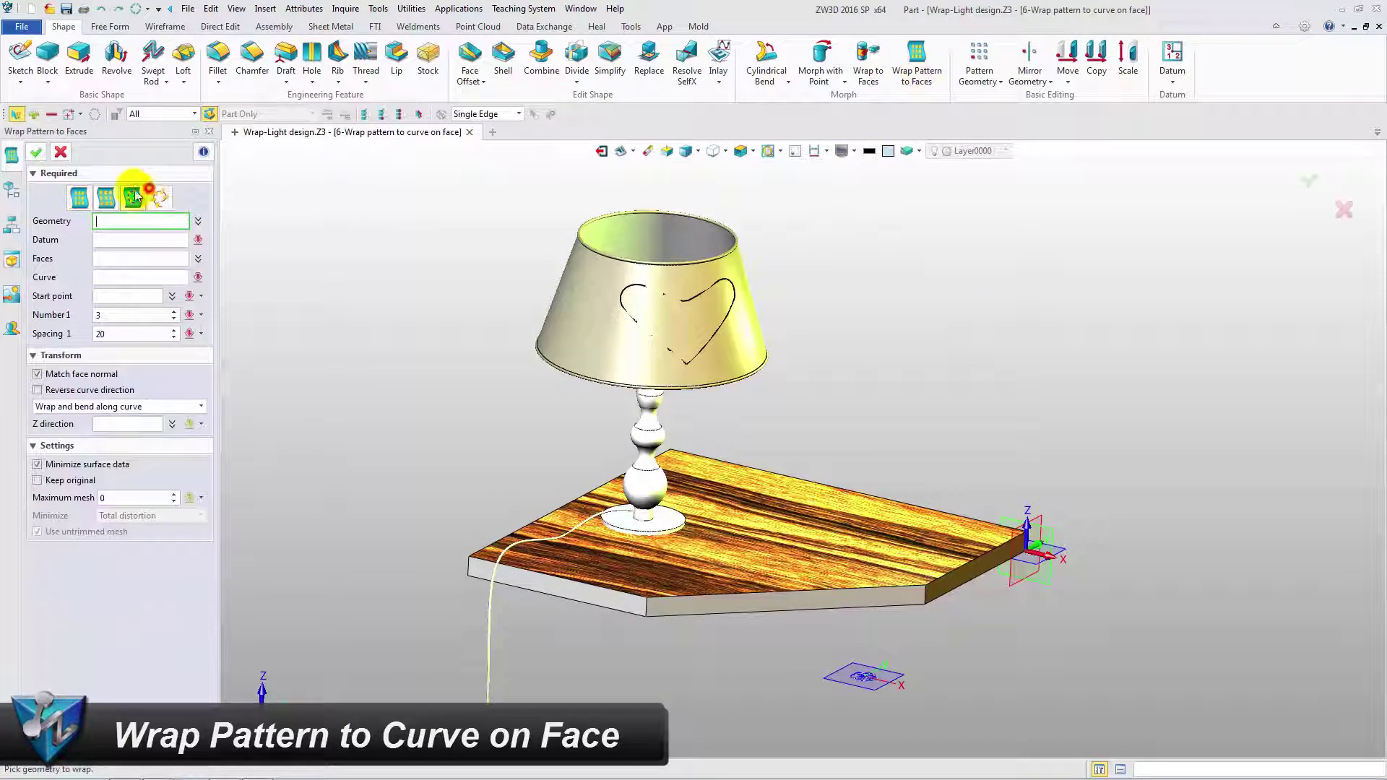
pyautogui.click(833, 664)
pyautogui.click(624, 363)
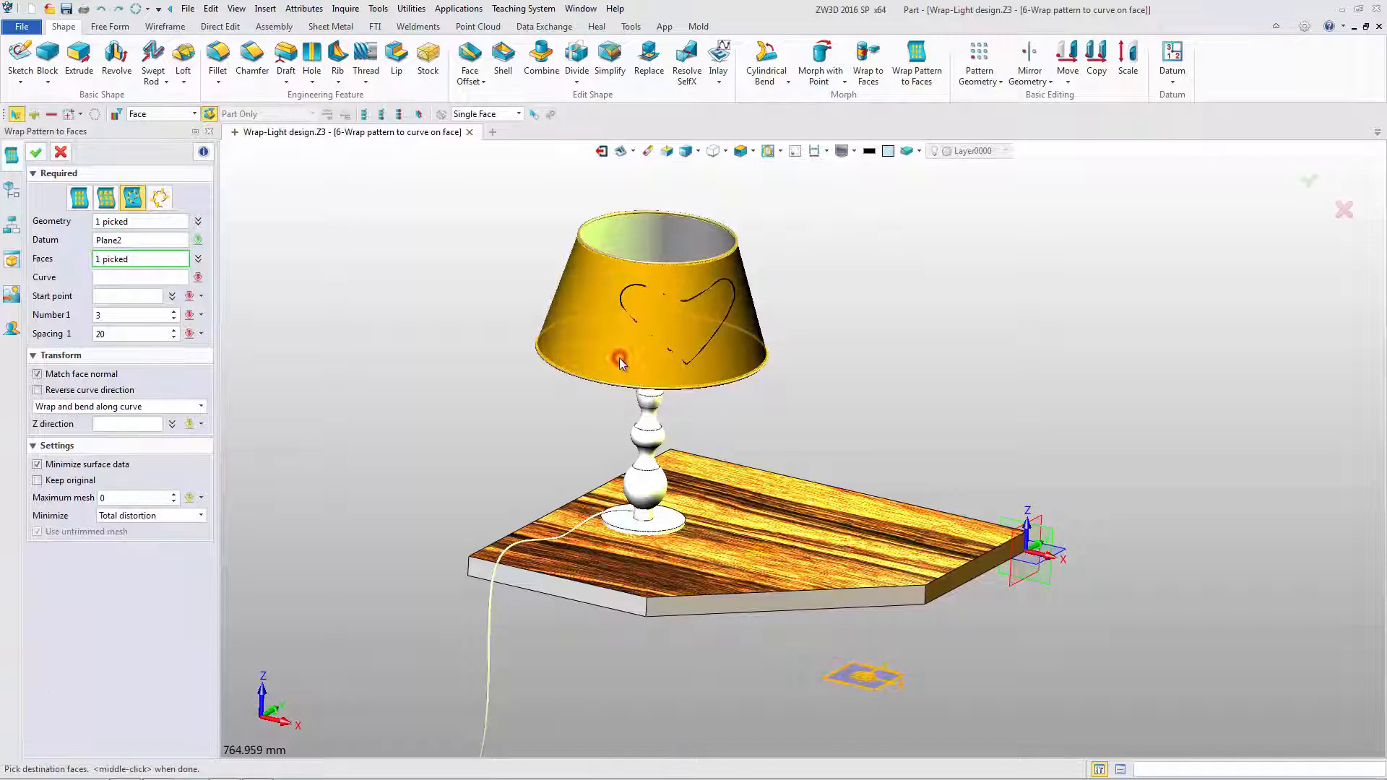
pyautogui.click(633, 324)
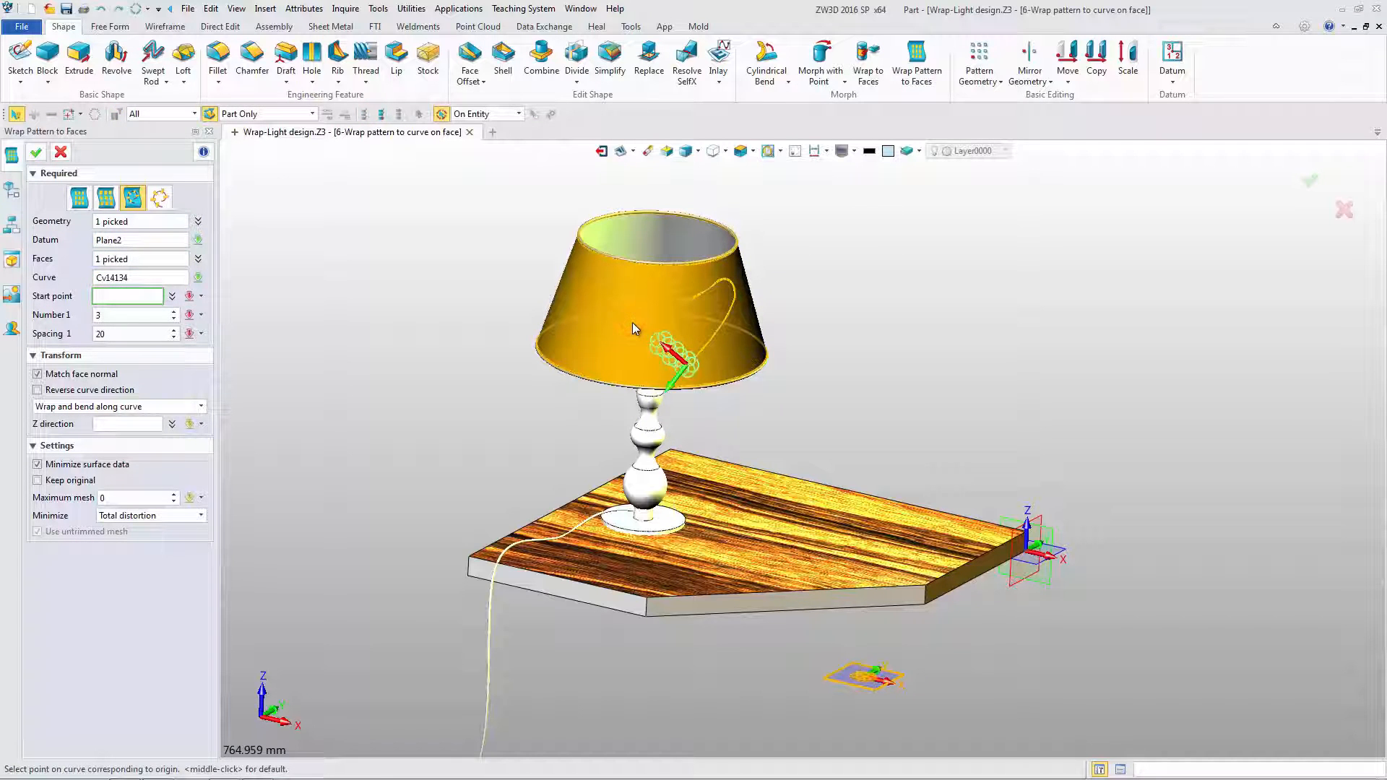
pyautogui.click(685, 371)
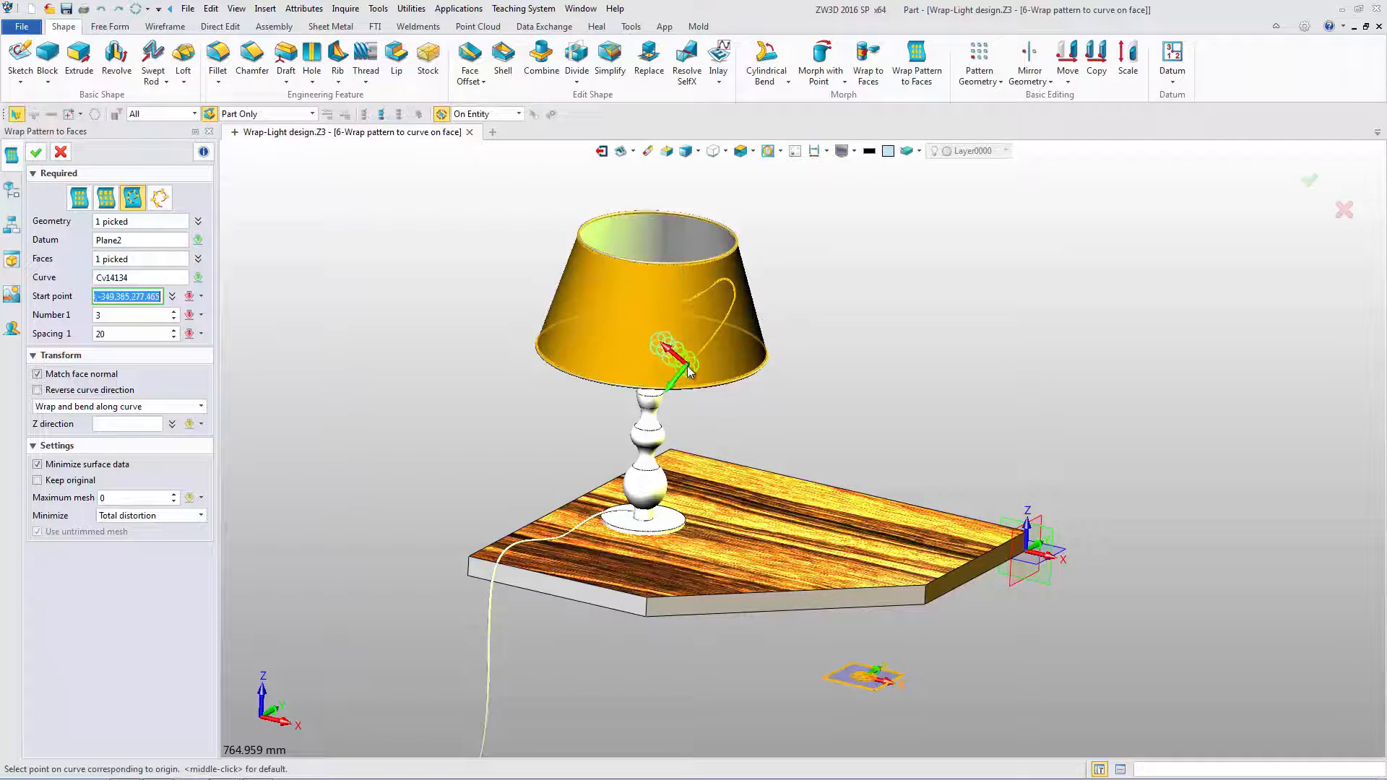
# Set Number1 to 10 and increase Spacing1 to spread the flowers along the curve.
pyautogui.click(137, 317)
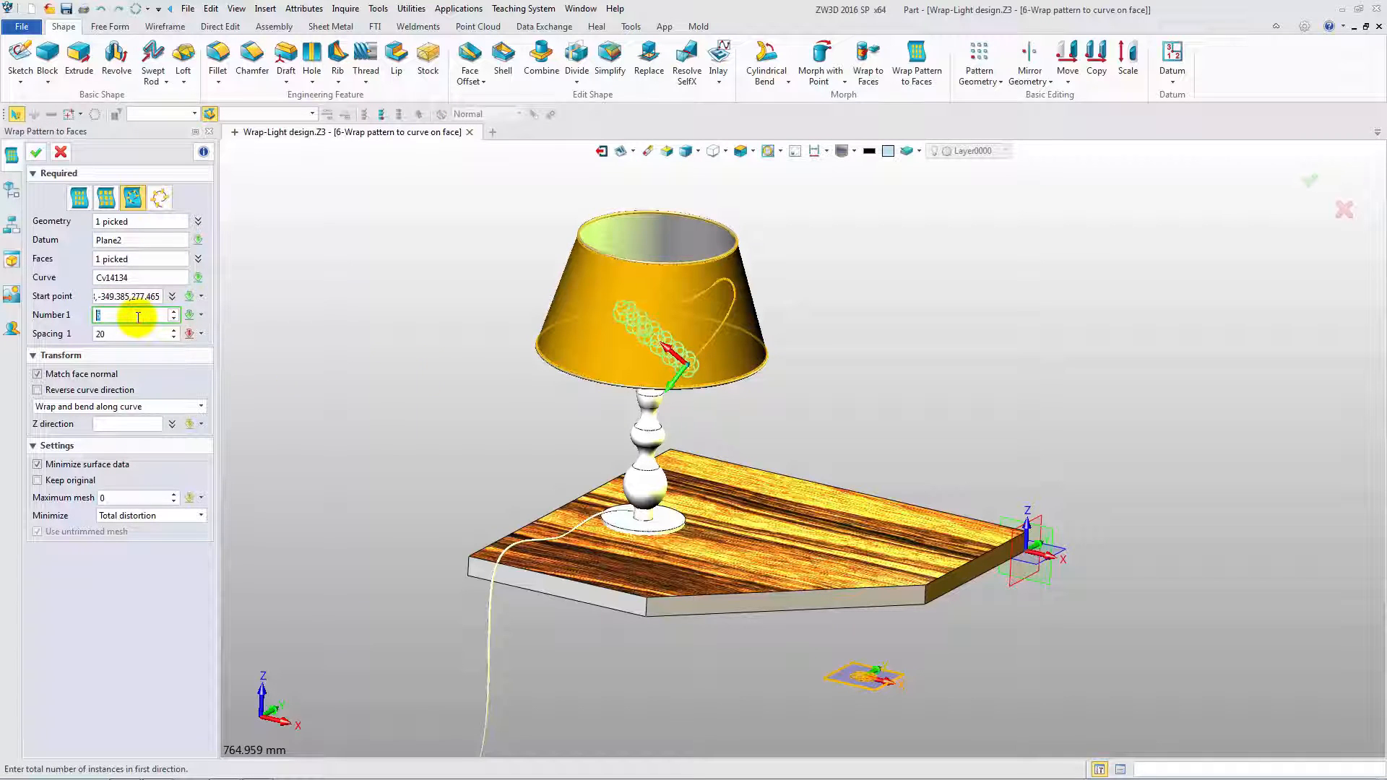
pyautogui.write('10')
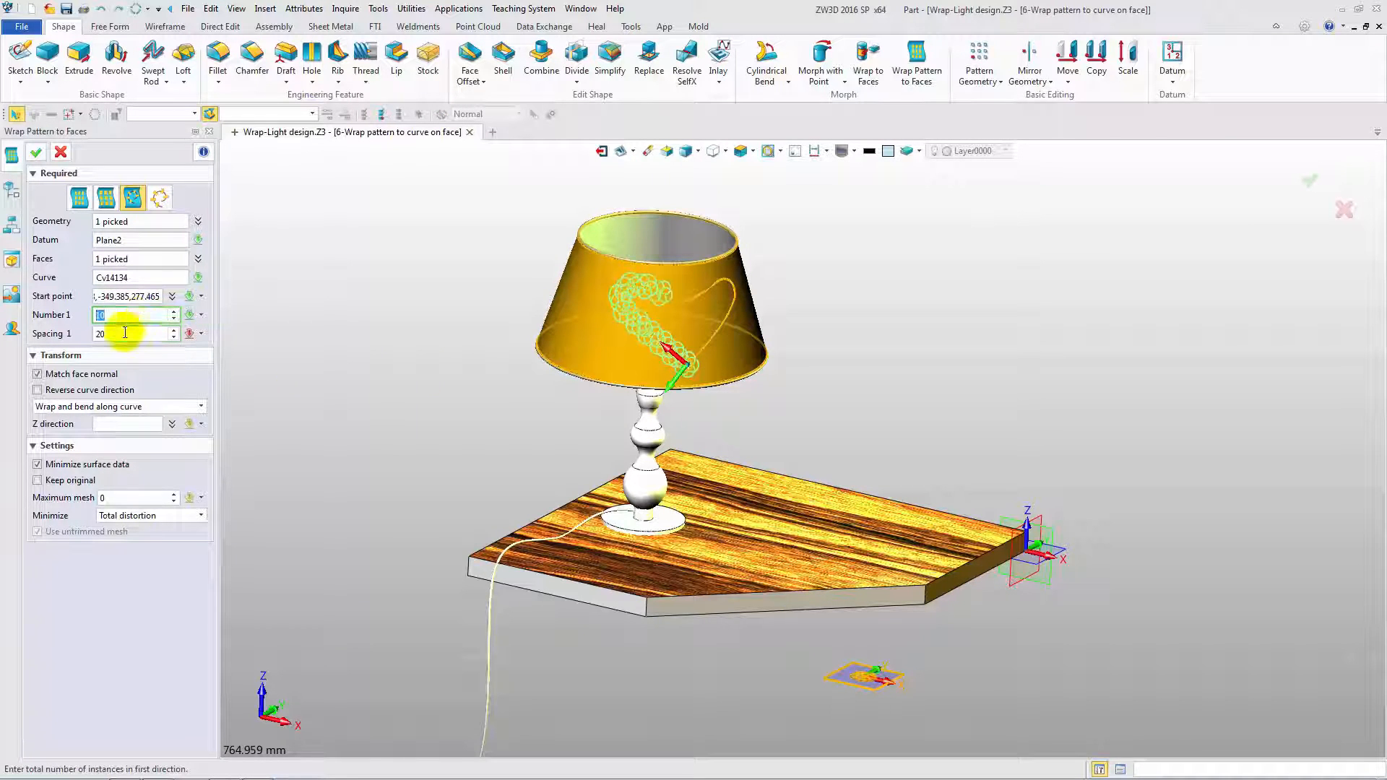
pyautogui.click(125, 333)
pyautogui.scroll(1, 125, 333)
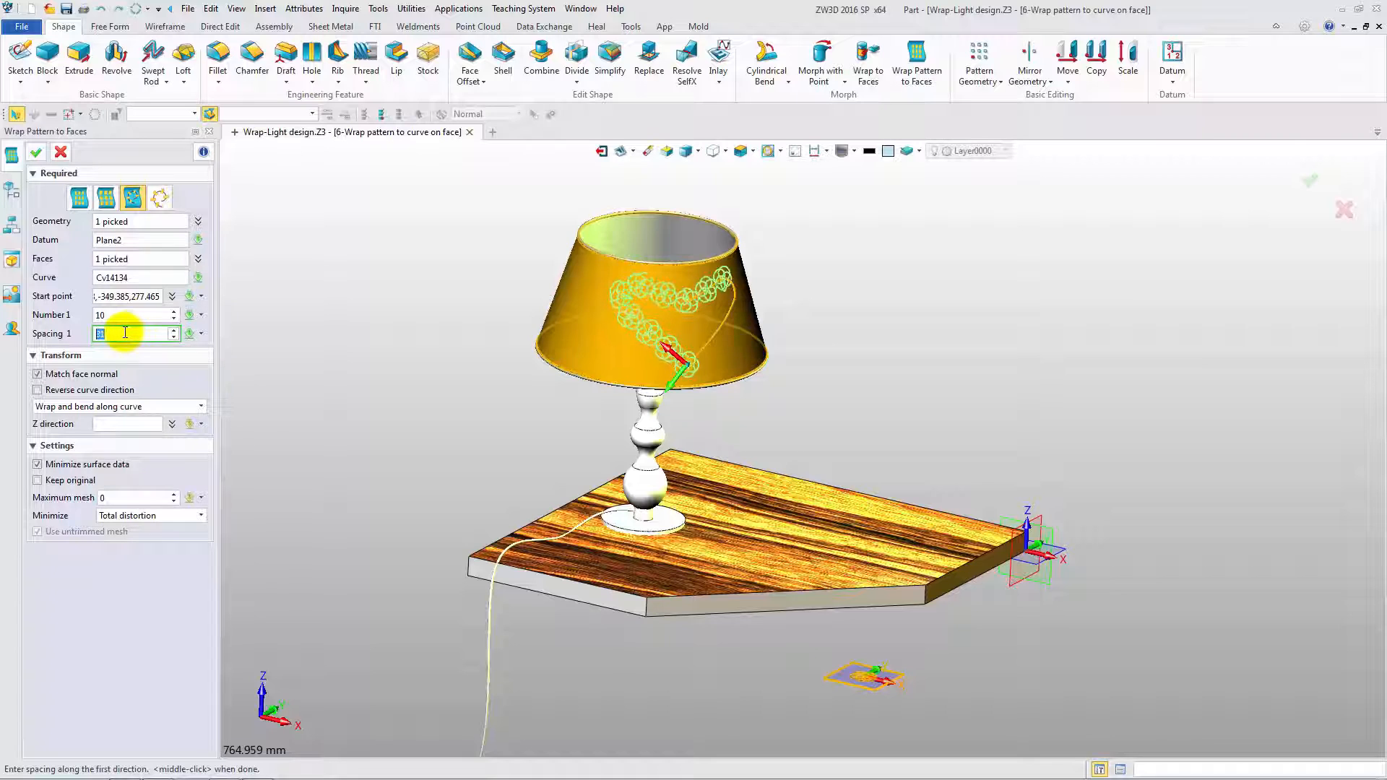
pyautogui.scroll(1, 125, 333)
pyautogui.scroll(1, 125, 333)
pyautogui.scroll(1, 125, 333)
pyautogui.scroll(1, 125, 333)
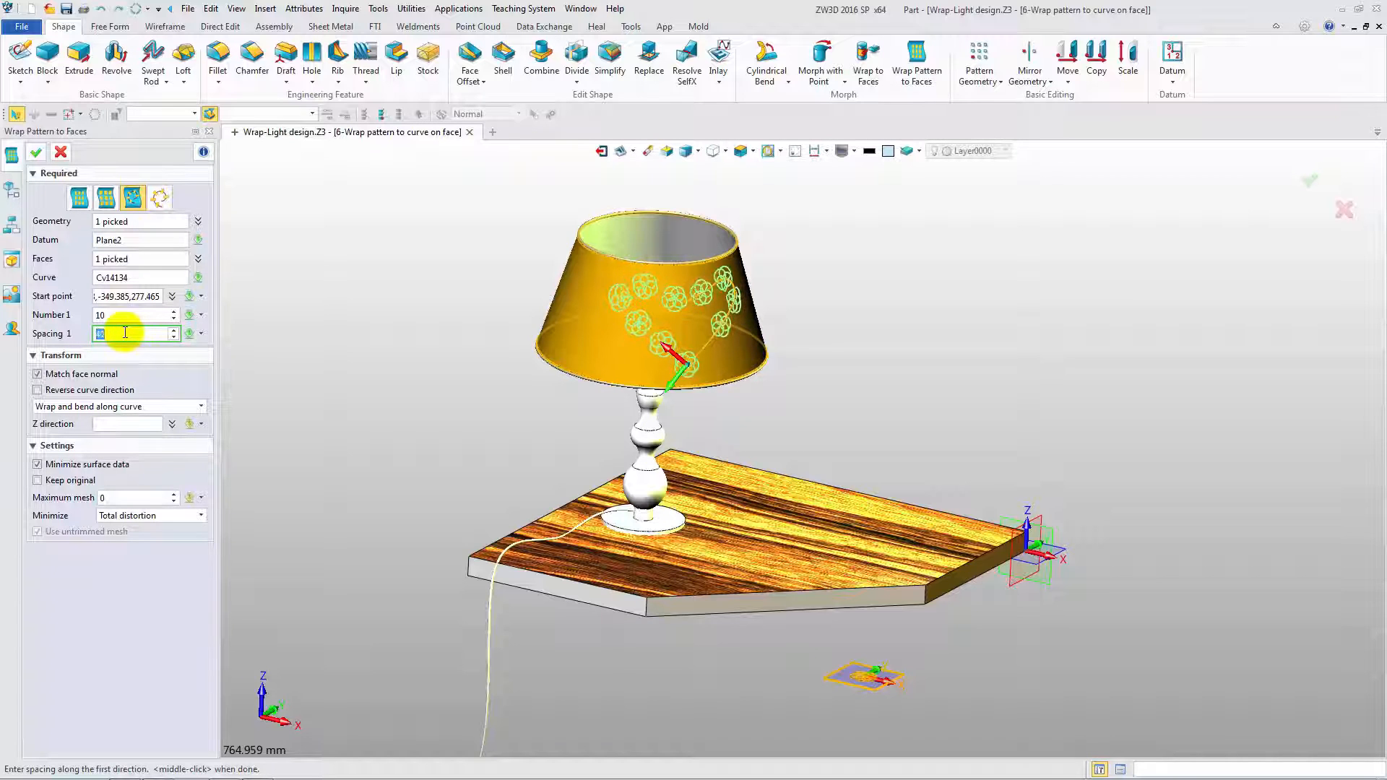
pyautogui.scroll(2, 125, 333)
pyautogui.scroll(1, 125, 333)
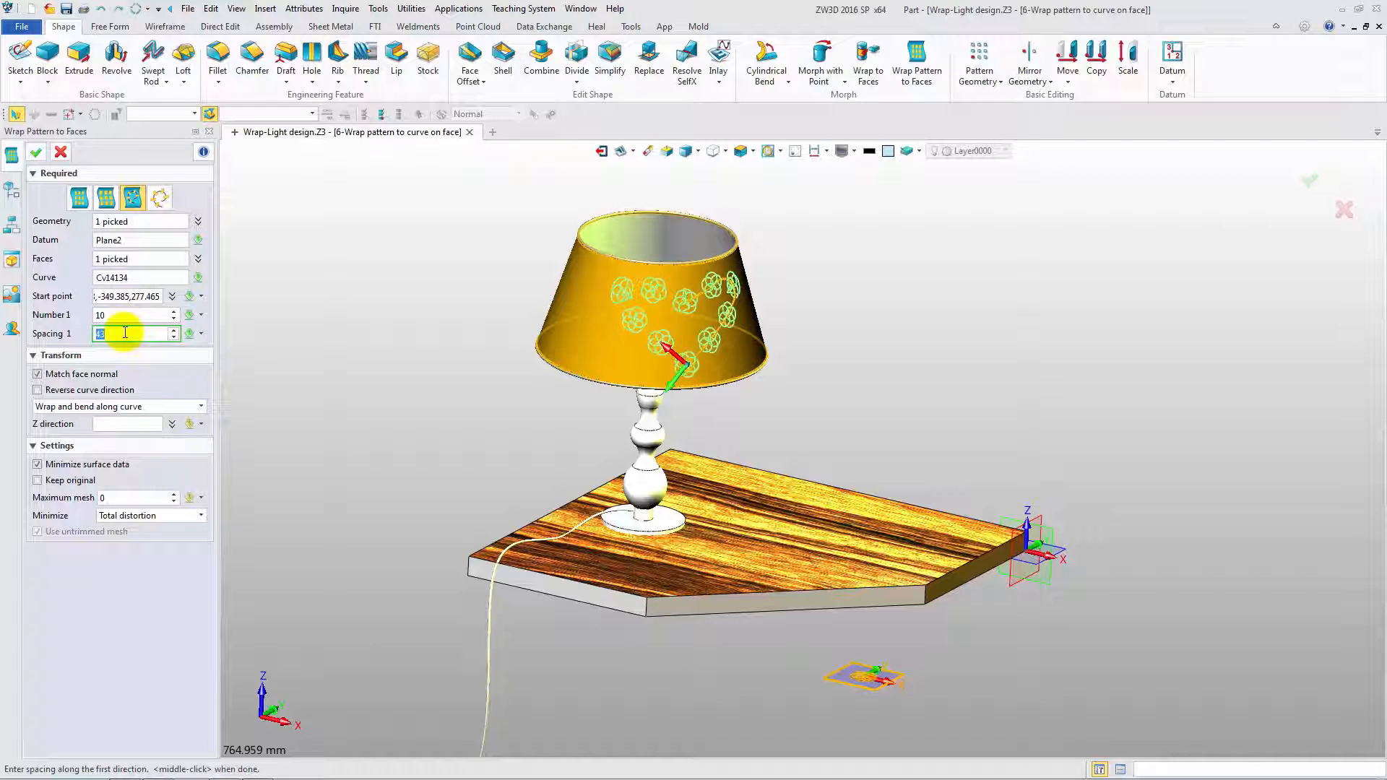
# Confirm the flowers wrapped along the heart curve and set the pick filter to Part Only.
pyautogui.click(35, 152)
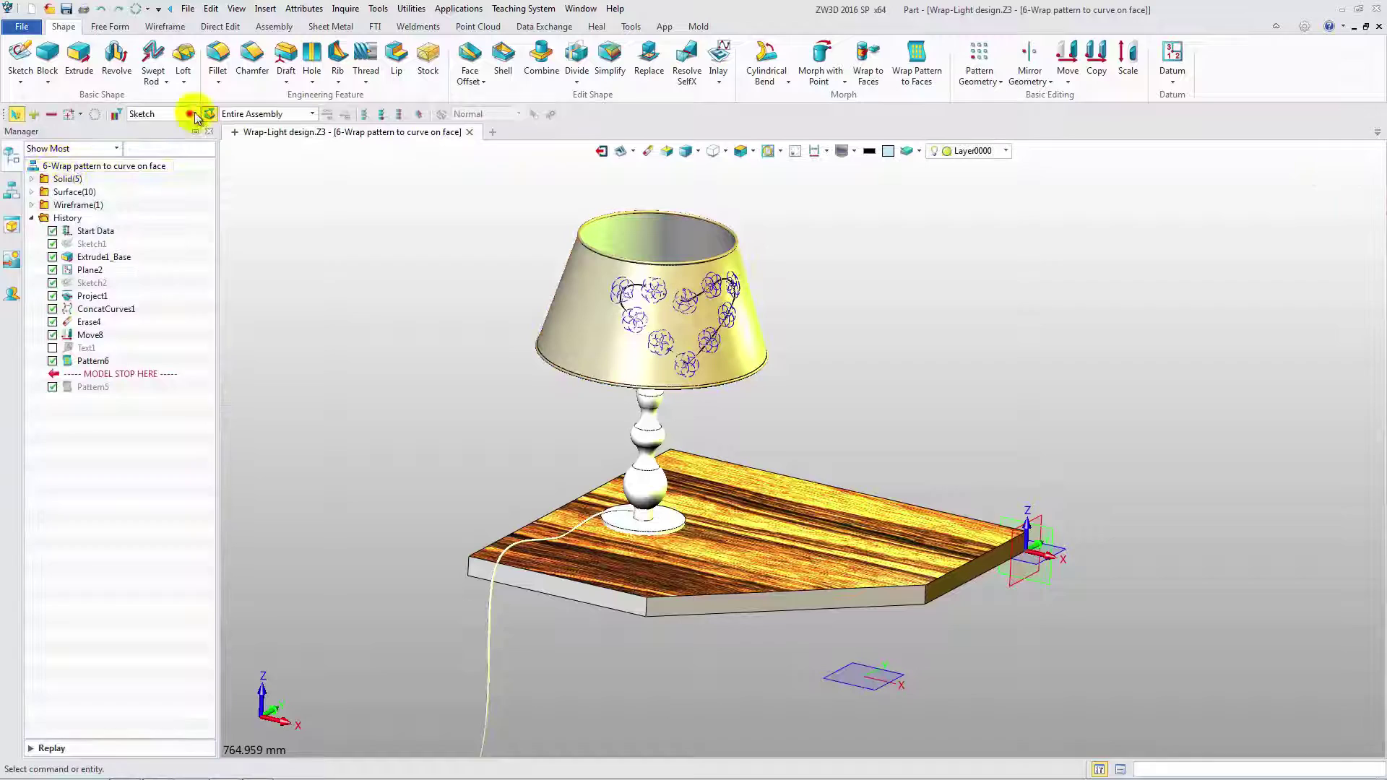
pyautogui.rightClick(622, 301)
pyautogui.click(641, 337)
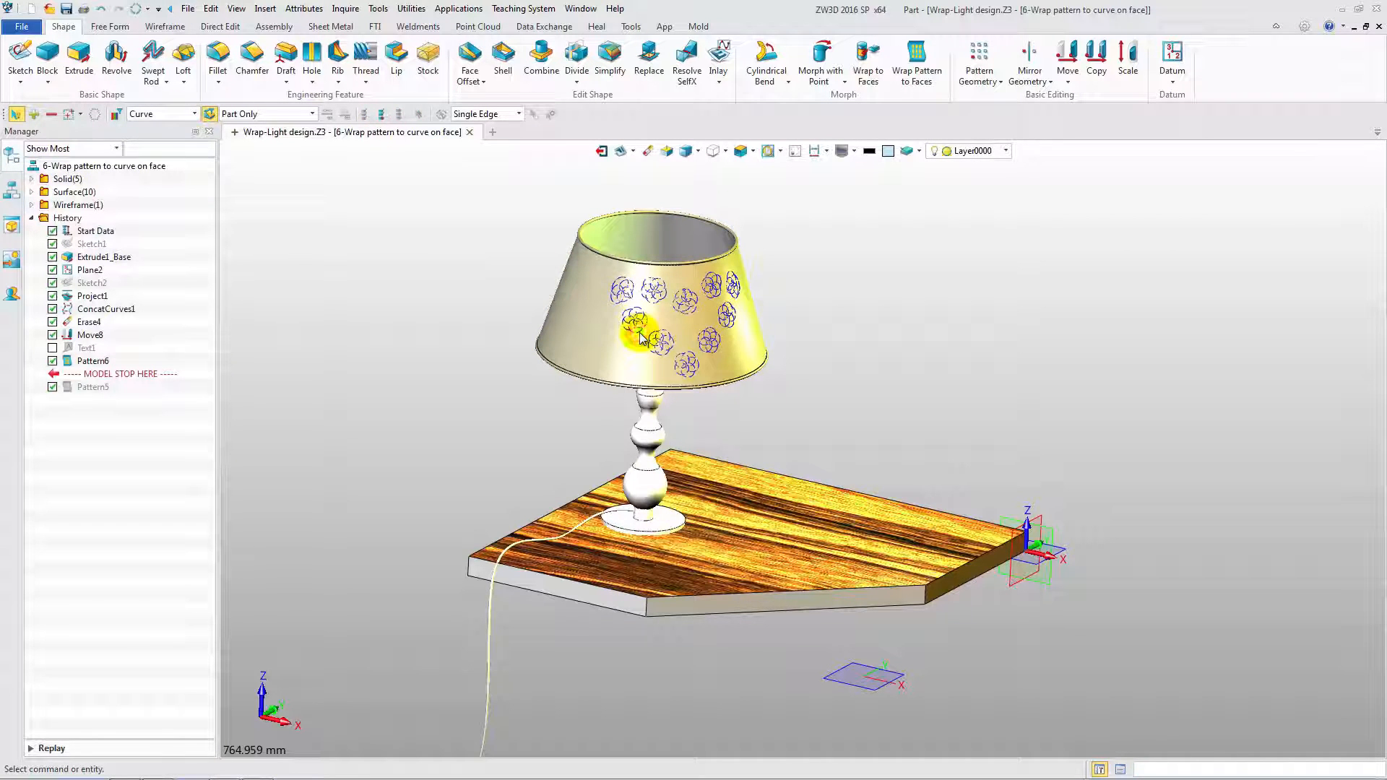